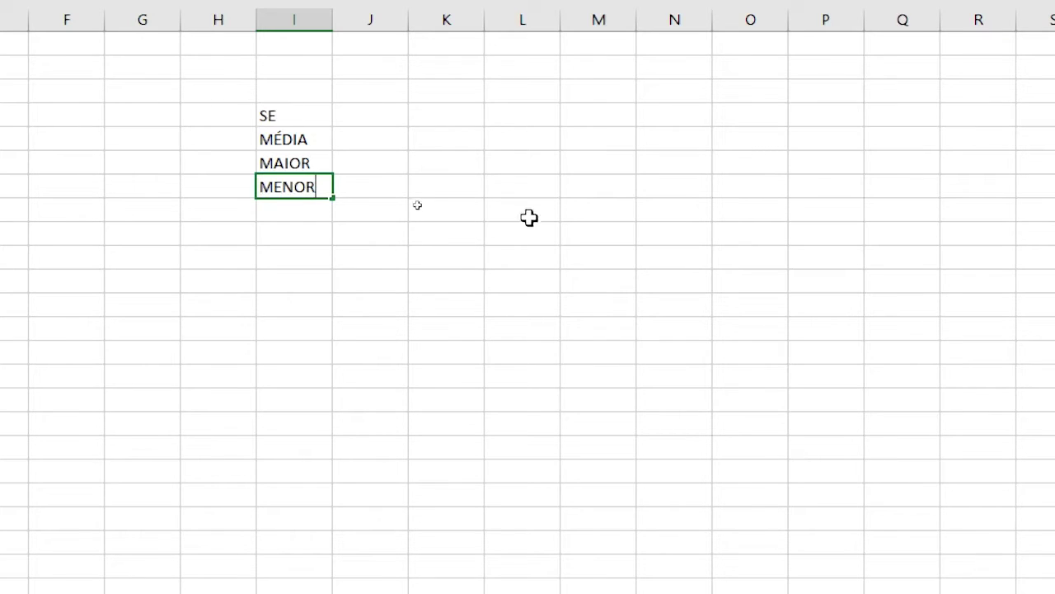
# - Enter the values 100, 200 and 300 in cells L7 to L9
pyautogui.doubleClick(522, 188)
pyautogui.write('100')
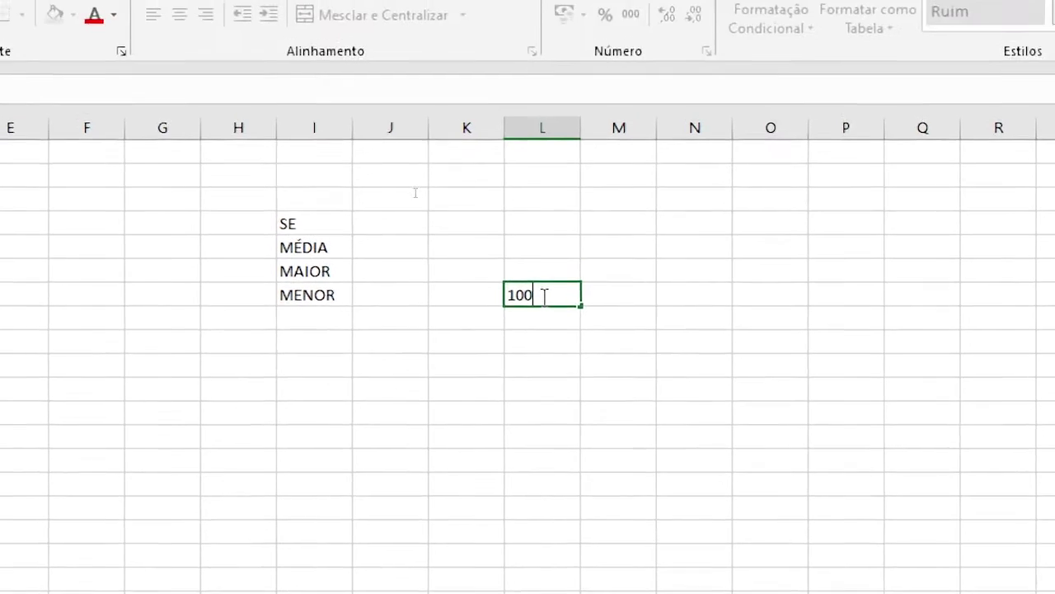
pyautogui.press('Return')
pyautogui.write('200')
pyautogui.press('Return')
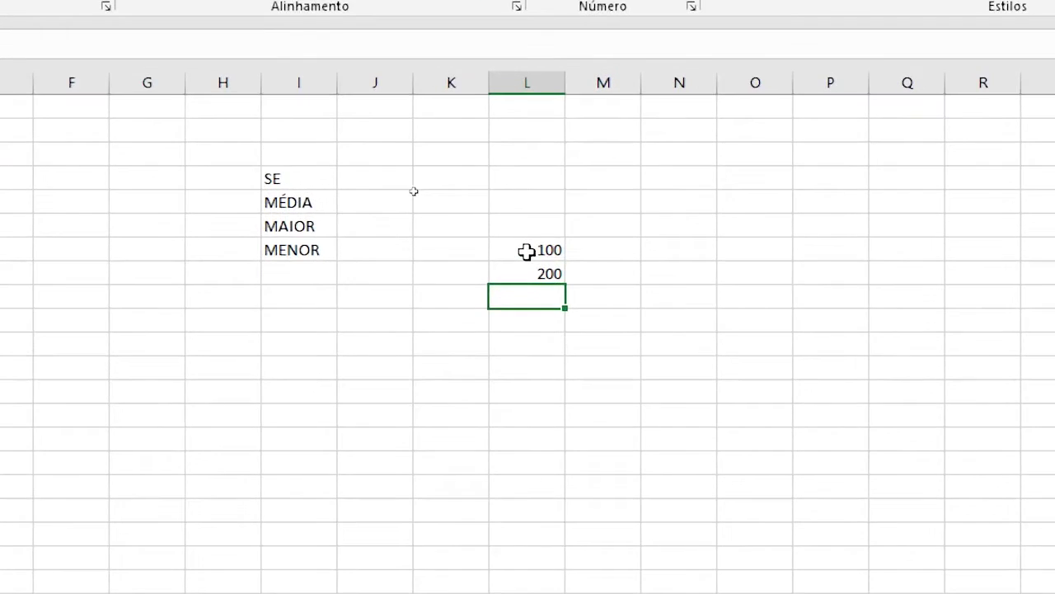
pyautogui.write('300')
pyautogui.press('Return')
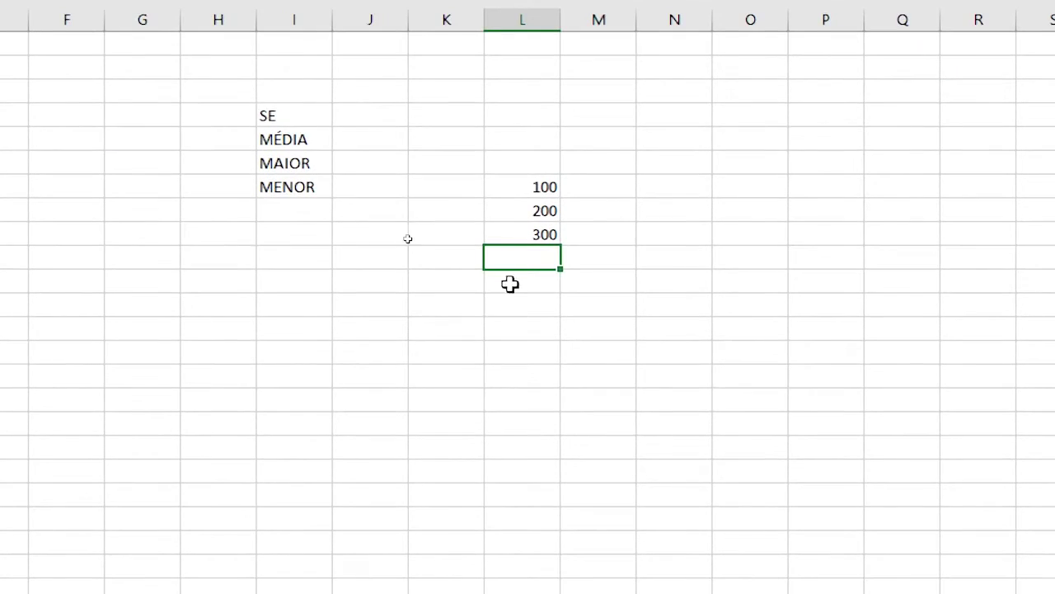
# - Enter the formula =MAIOR(L7:L9;1) in cell L10 to return the largest value
pyautogui.doubleClick(526, 297)
pyautogui.write('=')
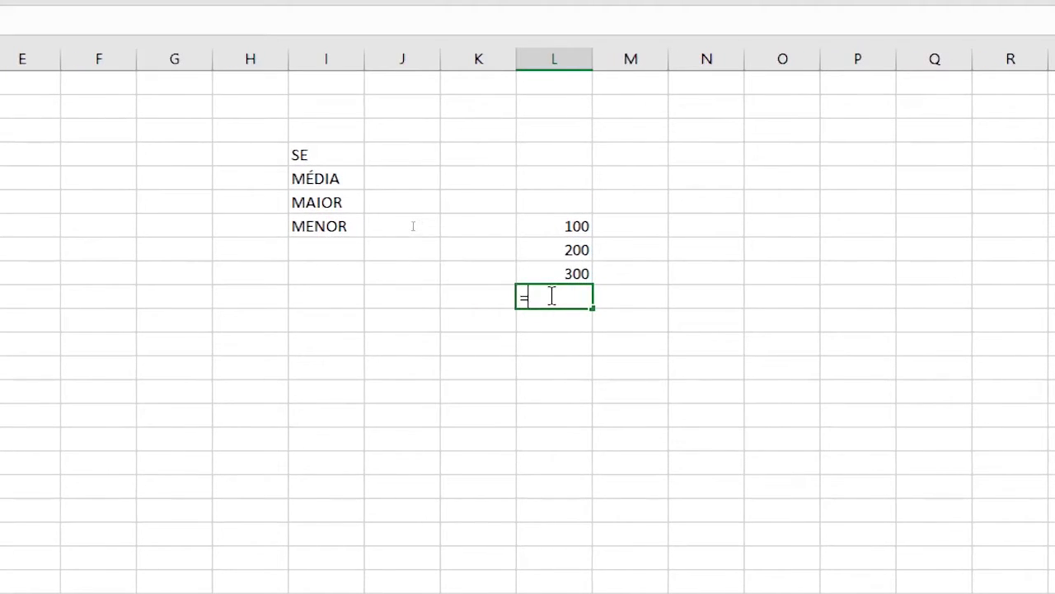
pyautogui.write('MAIOR')
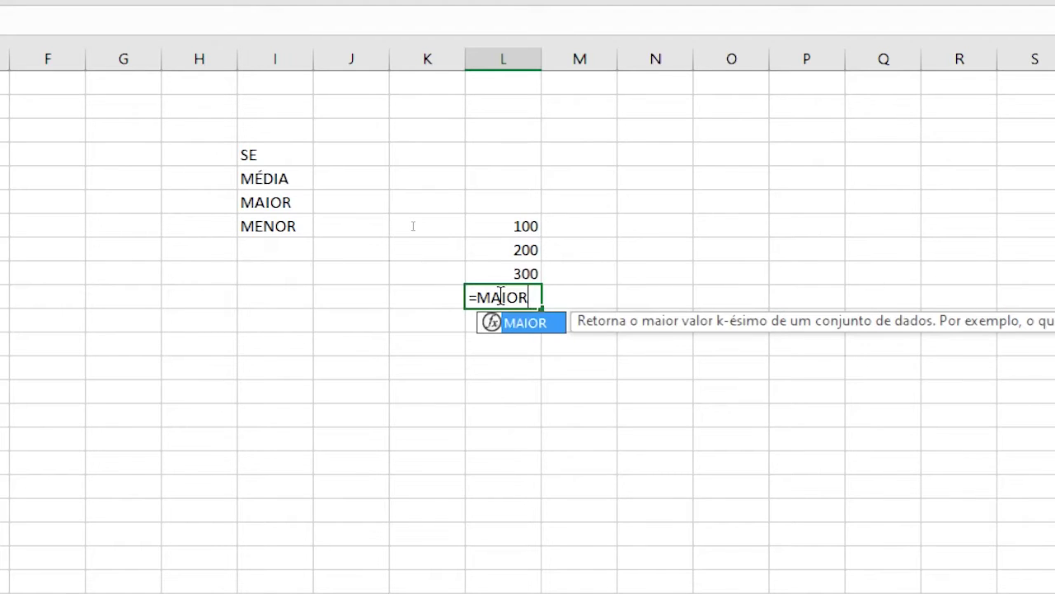
pyautogui.write('(')
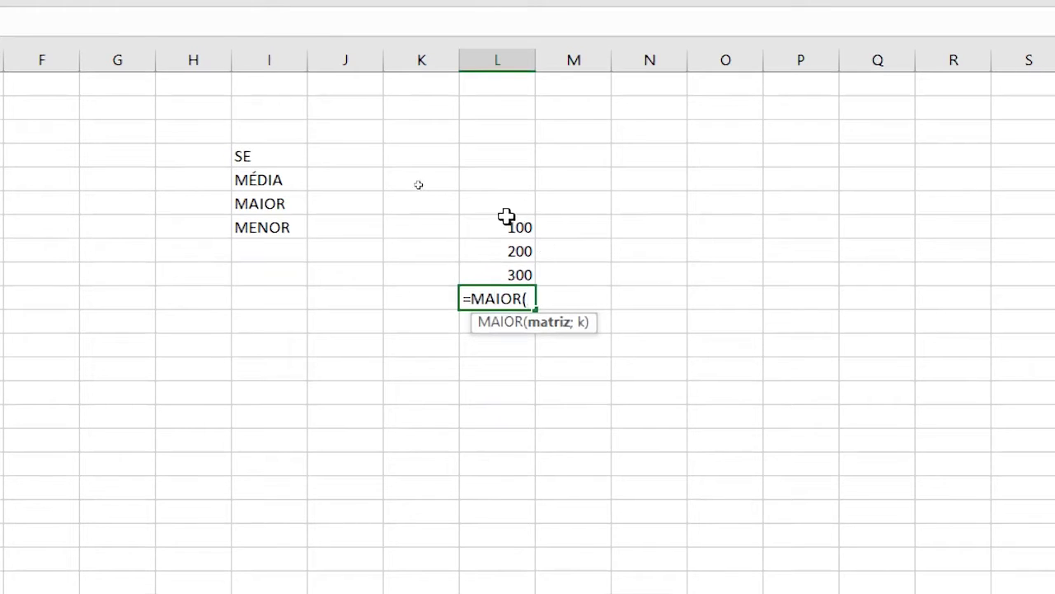
pyautogui.moveTo(505, 219); pyautogui.dragTo(509, 273)
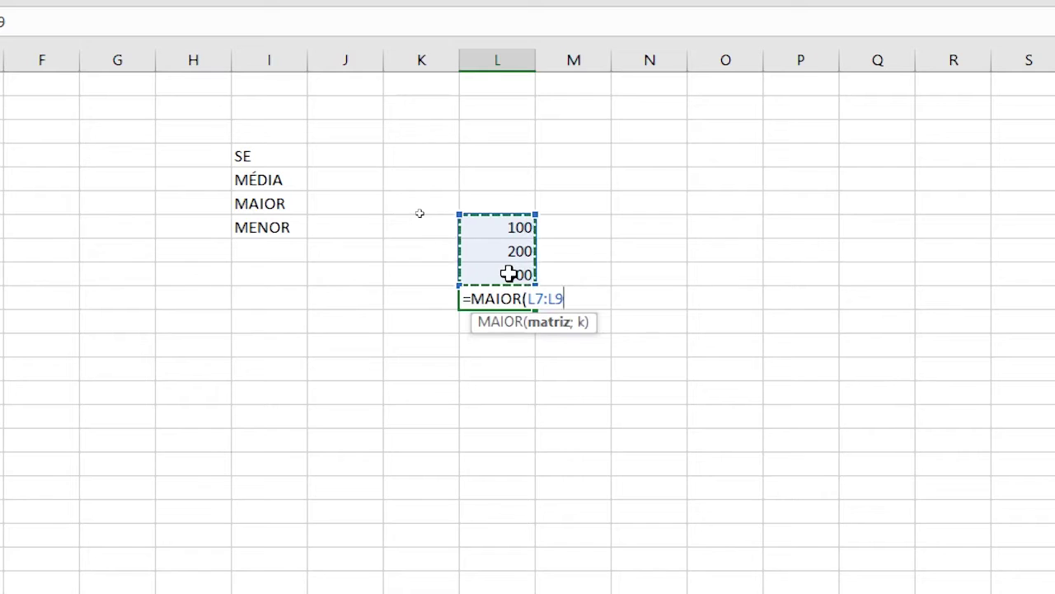
pyautogui.write(';1')
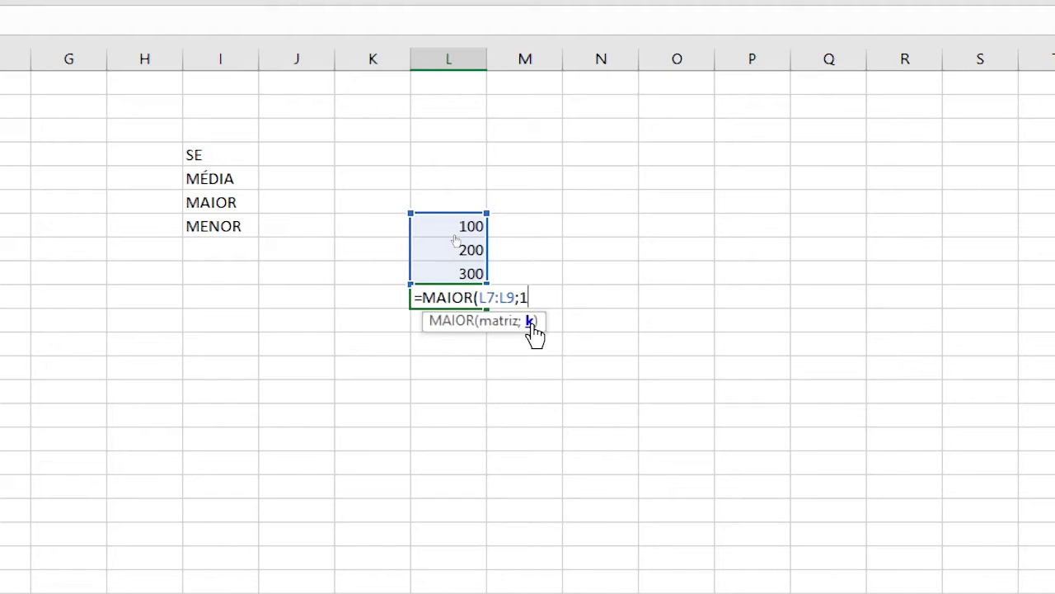
pyautogui.press('BackSpace')
pyautogui.write('2')
pyautogui.press('BackSpace')
pyautogui.write('1)')
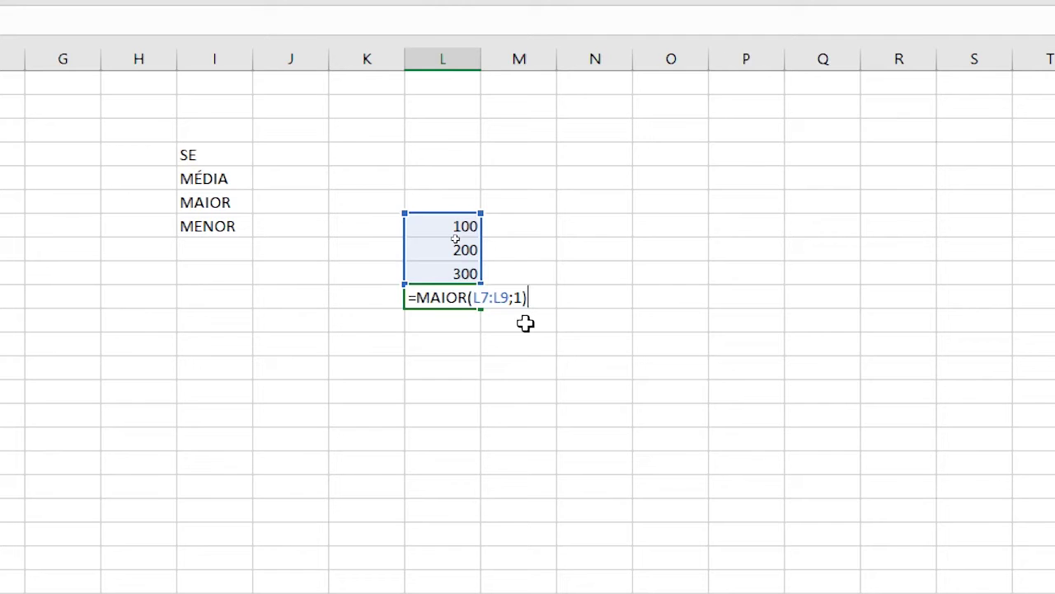
pyautogui.press('Return')
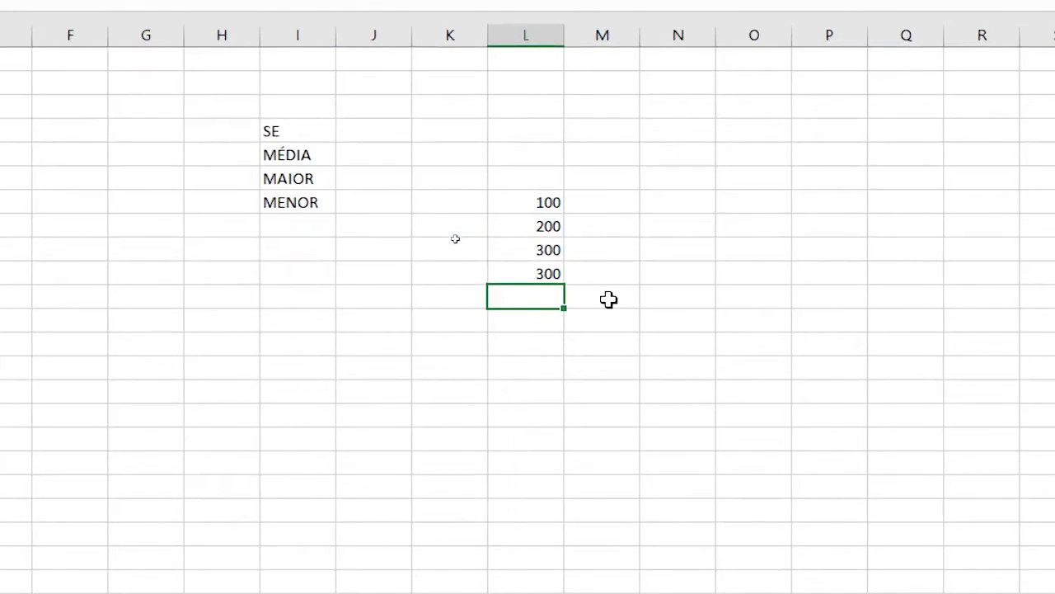
# - Change the k argument of the MAIOR formula in L10 to 2
pyautogui.doubleClick(549, 266)
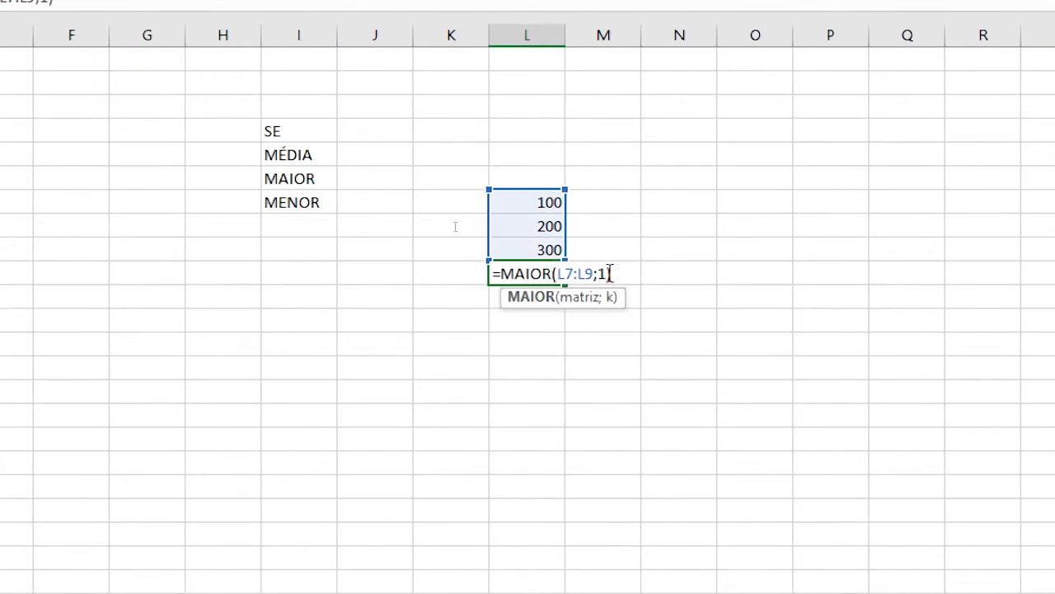
pyautogui.press('BackSpace')
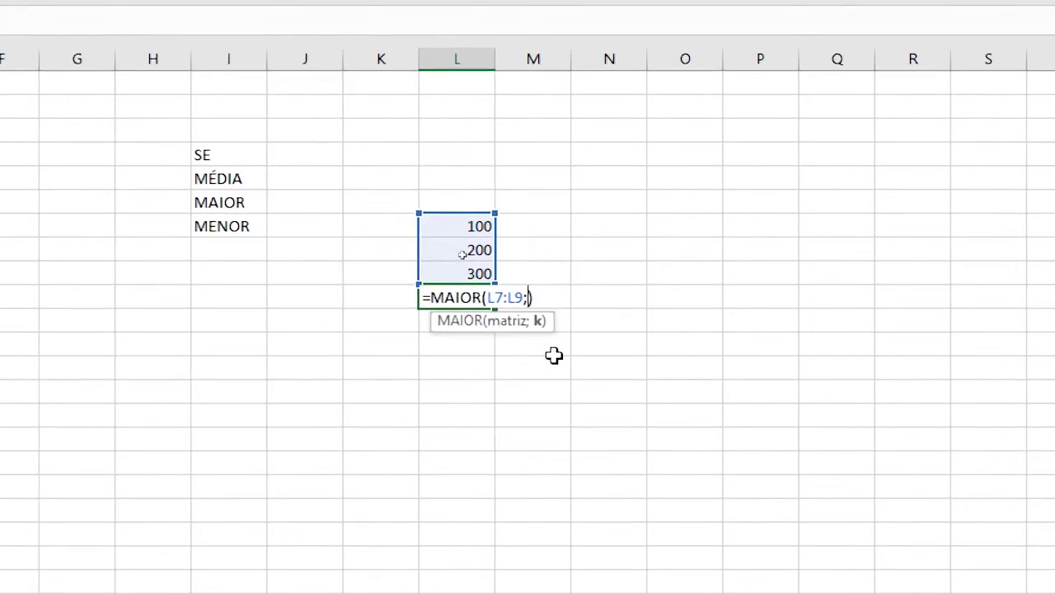
pyautogui.write('2')
pyautogui.press('Return')
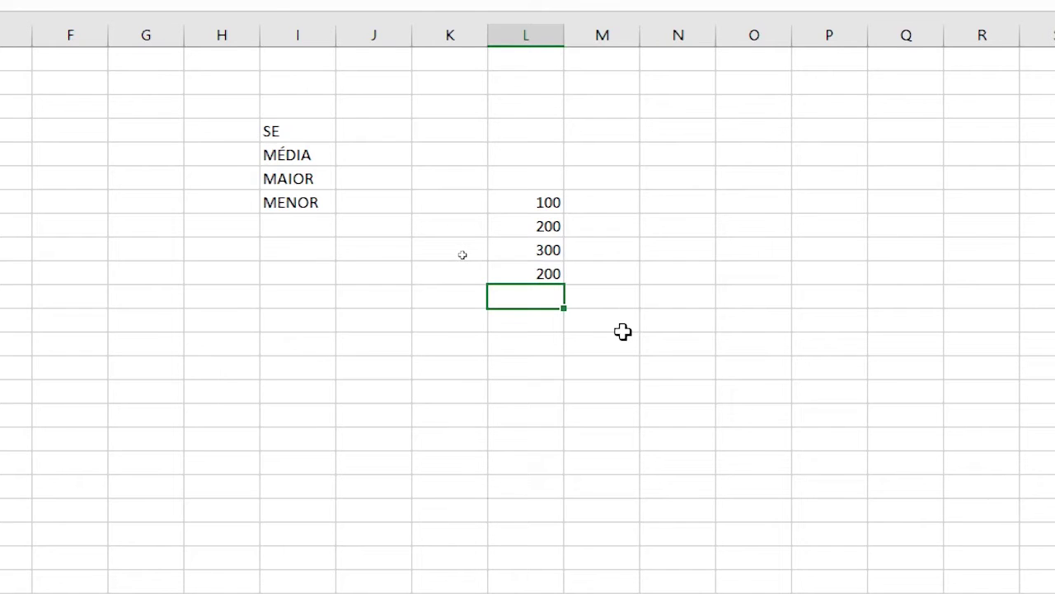
# - Replace the function in L10 with MENOR and set its k argument to 1, giving =MENOR(L7:L9;1)
pyautogui.doubleClick(551, 274)
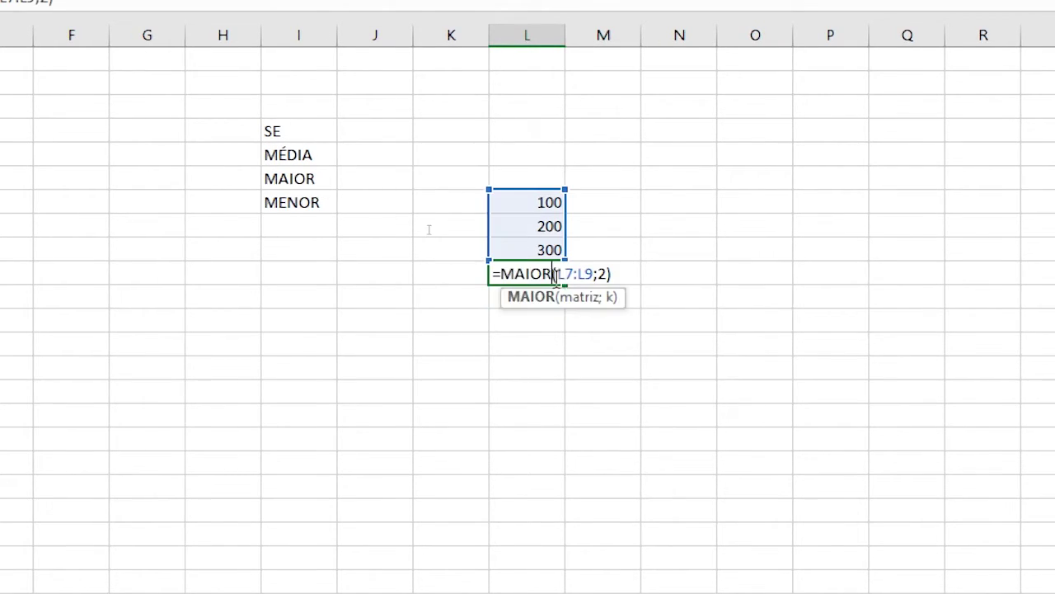
pyautogui.press('BackSpace')
pyautogui.press('BackSpace')
pyautogui.press('BackSpace')
pyautogui.press('BackSpace')
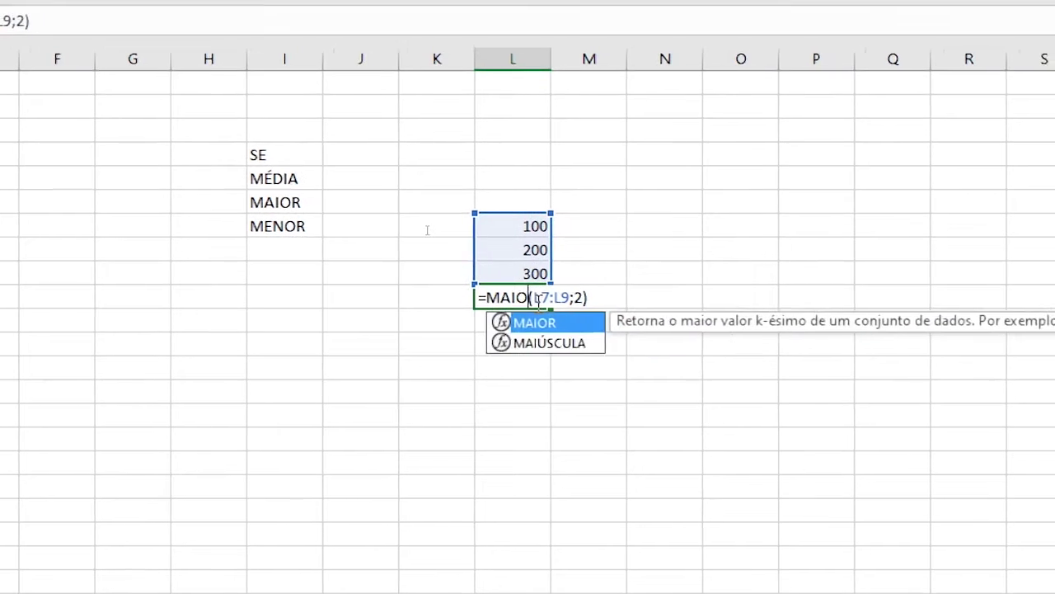
pyautogui.press('BackSpace')
pyautogui.write('MENOR')
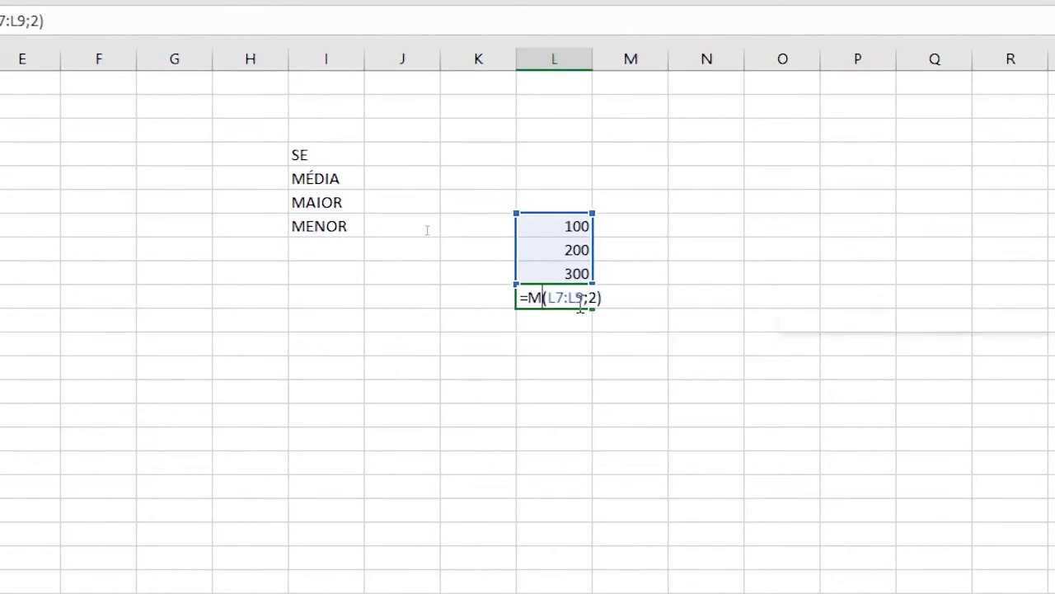
pyautogui.click(586, 298)
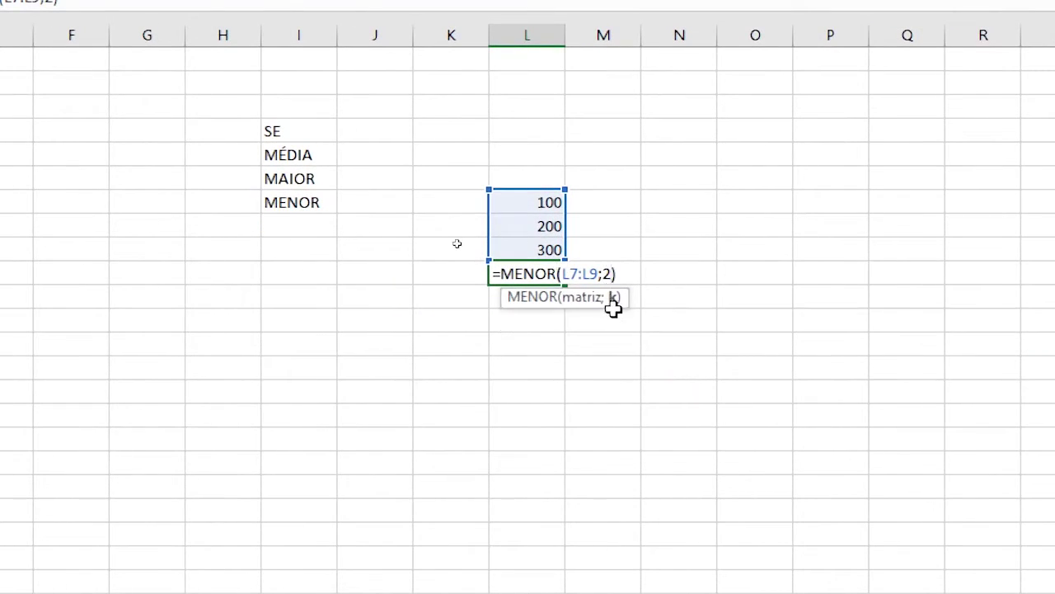
pyautogui.press('BackSpace')
pyautogui.write('1')
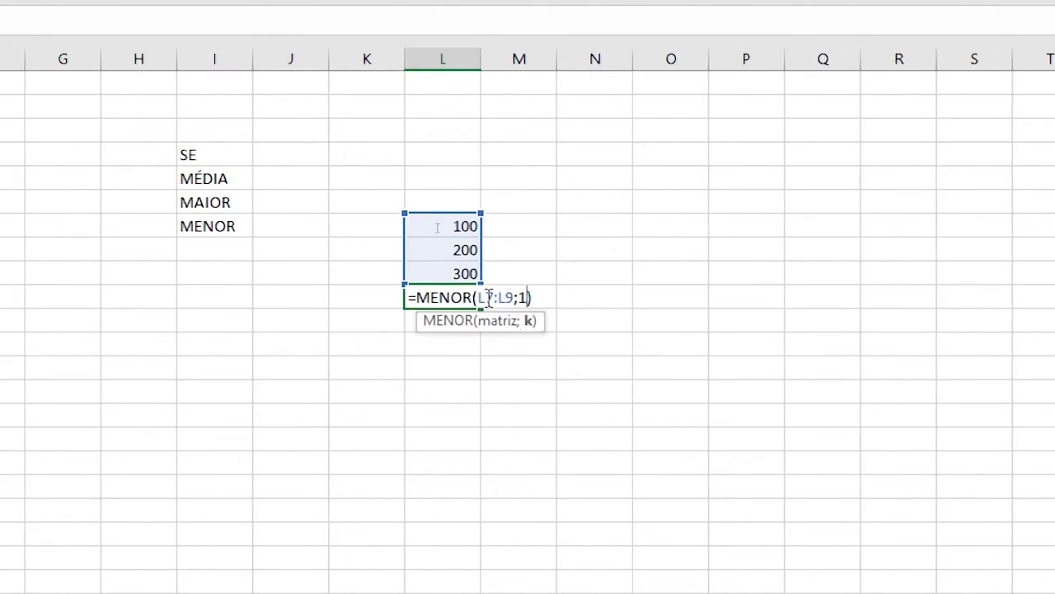
pyautogui.press('Return')
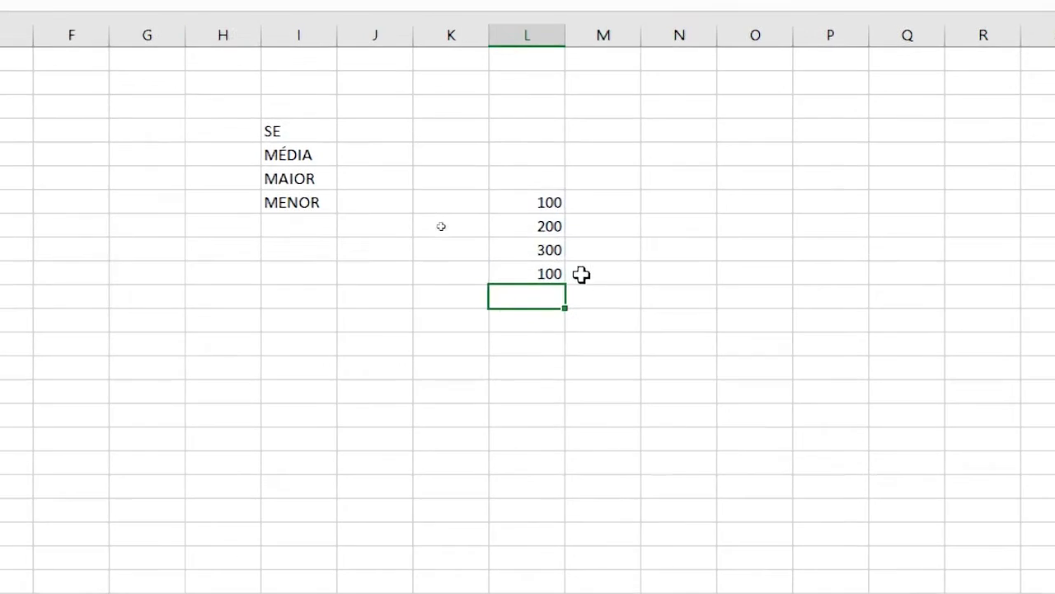
# - Enter the formula =média(L7:L10) in cell L11 to average the values above
pyautogui.press('Down')
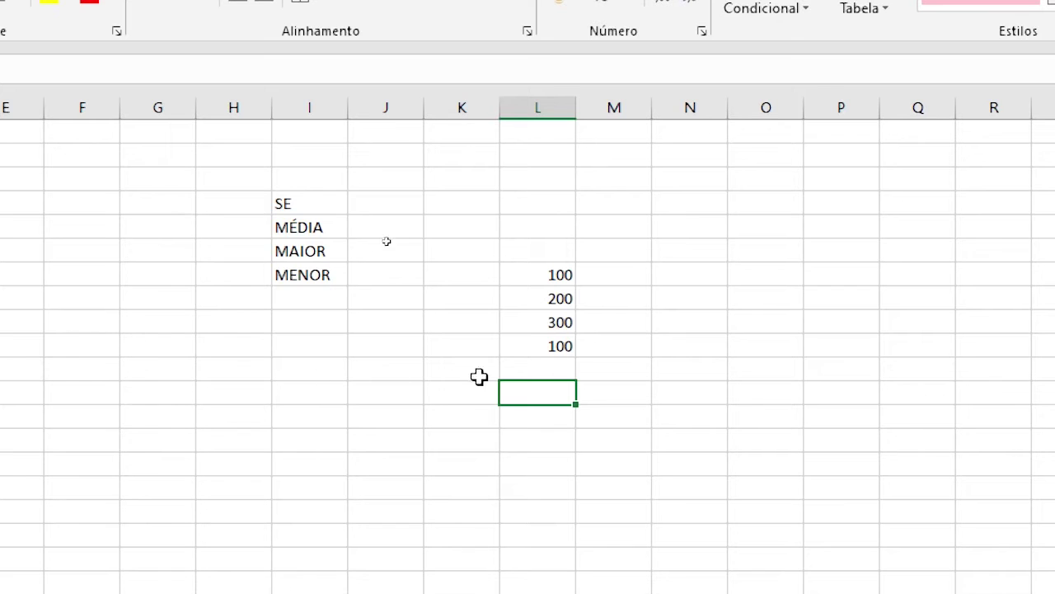
pyautogui.doubleClick(544, 369)
pyautogui.write('=m')
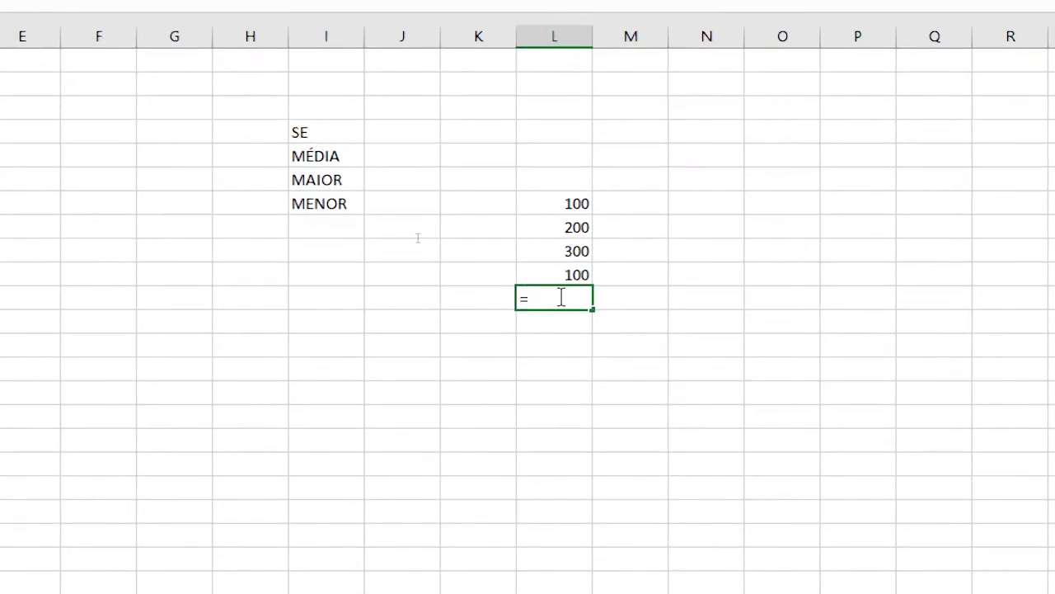
pyautogui.write('édia')
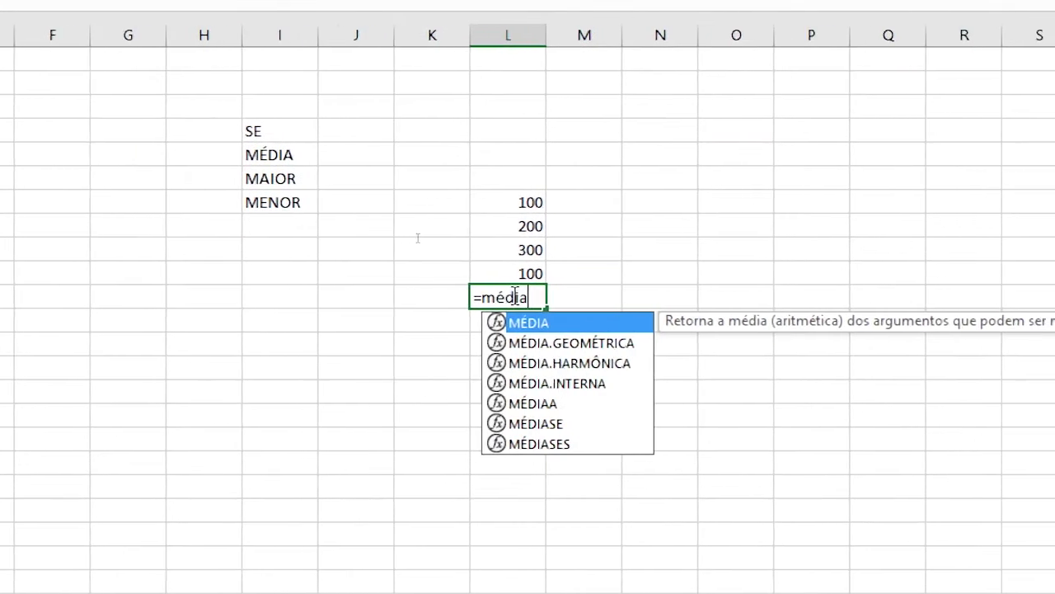
pyautogui.write('(')
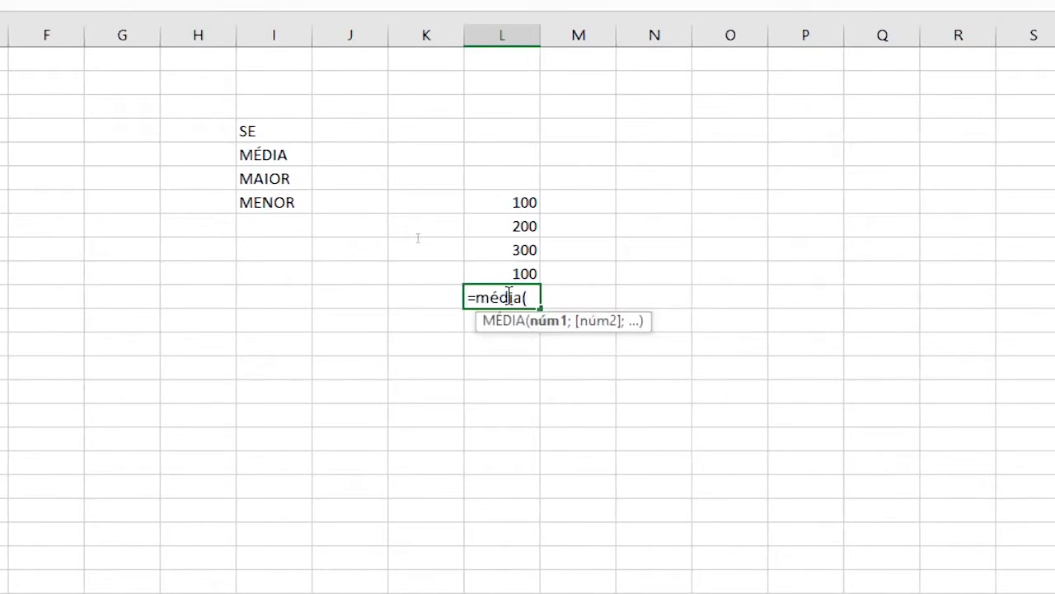
pyautogui.moveTo(521, 198); pyautogui.dragTo(521, 273)
pyautogui.write(')')
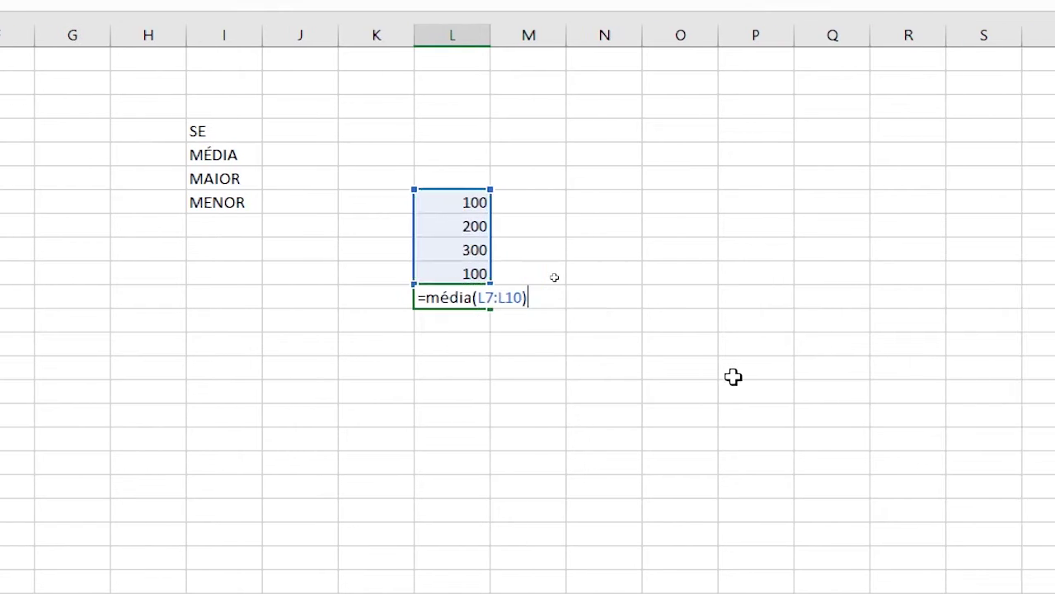
pyautogui.press('Return')
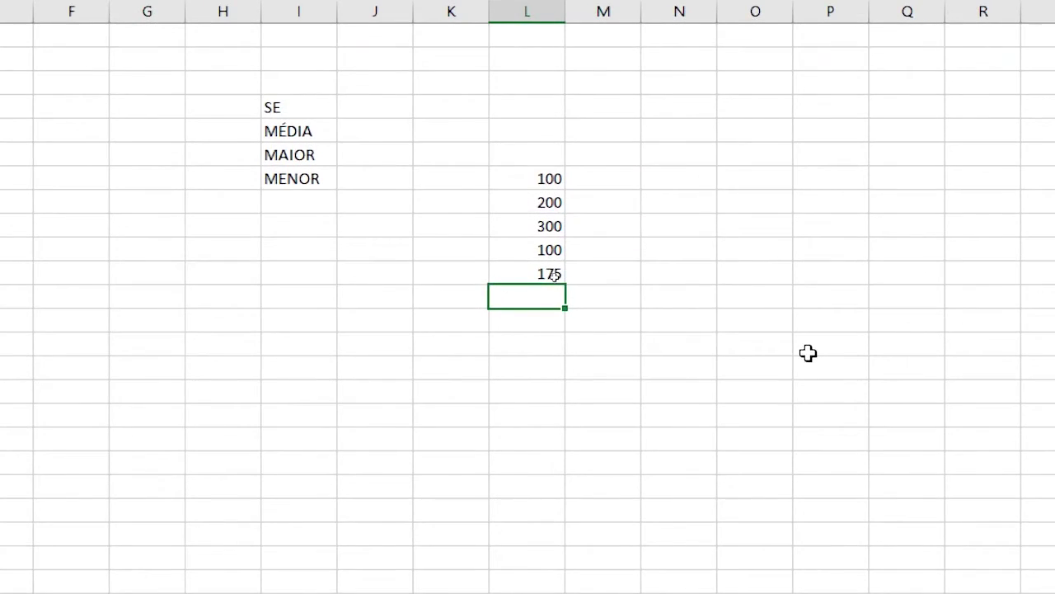
pyautogui.click(532, 272)
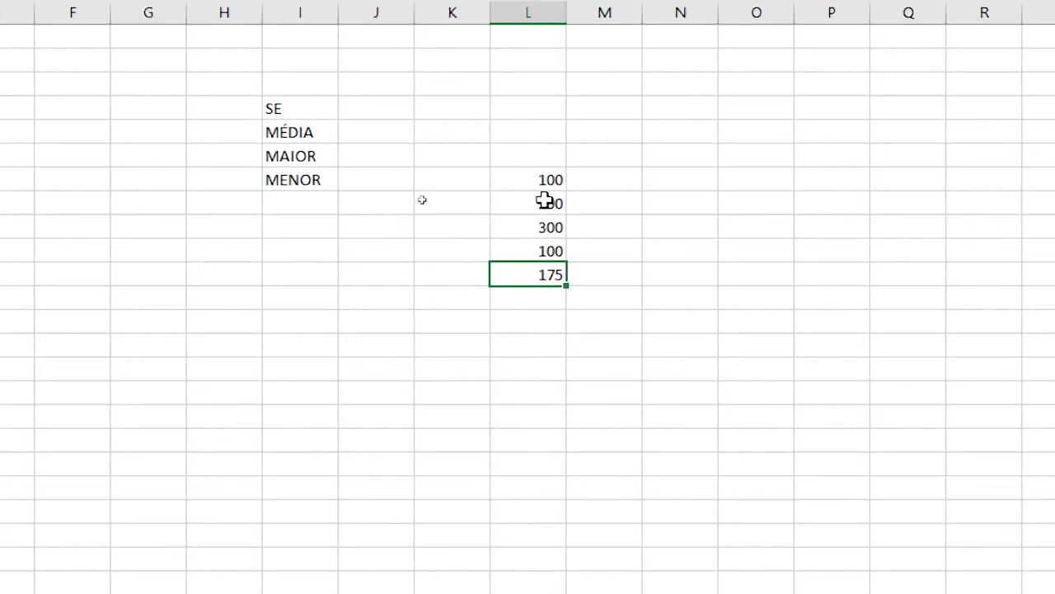
pyautogui.moveTo(546, 178); pyautogui.dragTo(537, 259)
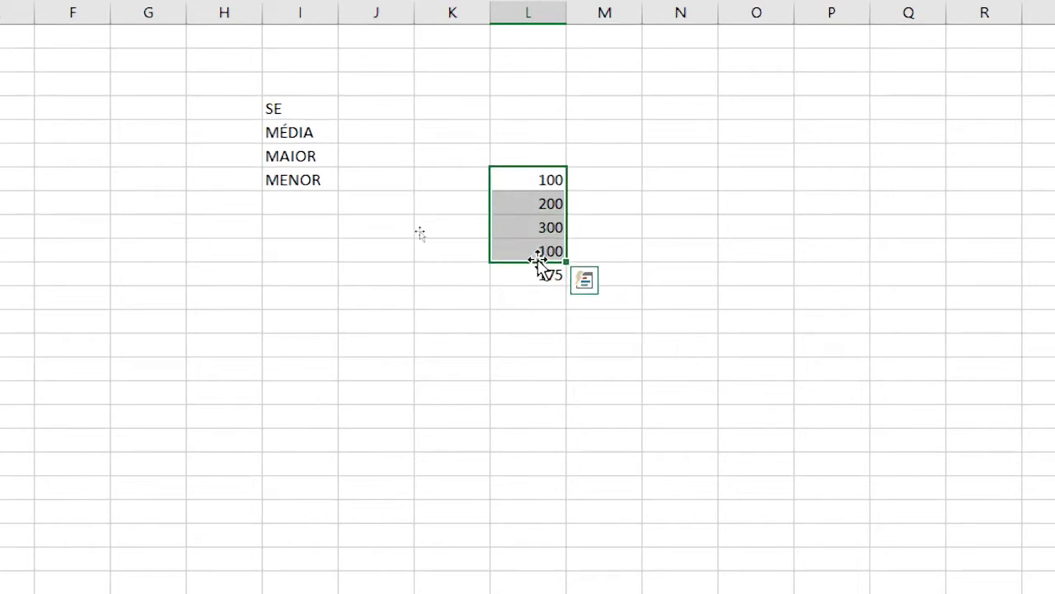
pyautogui.click(534, 275)
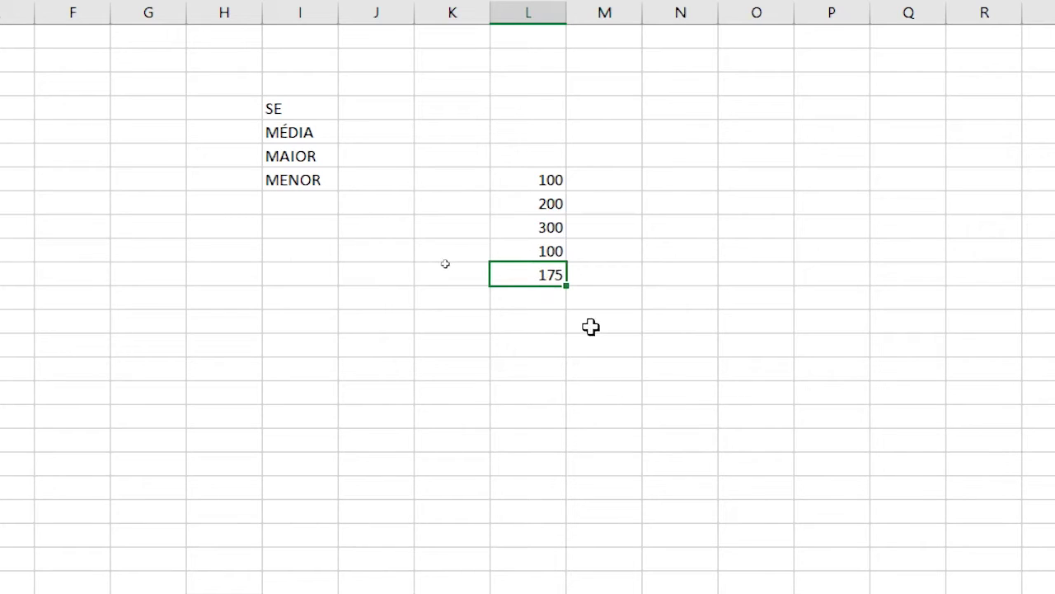
pyautogui.click(277, 111)
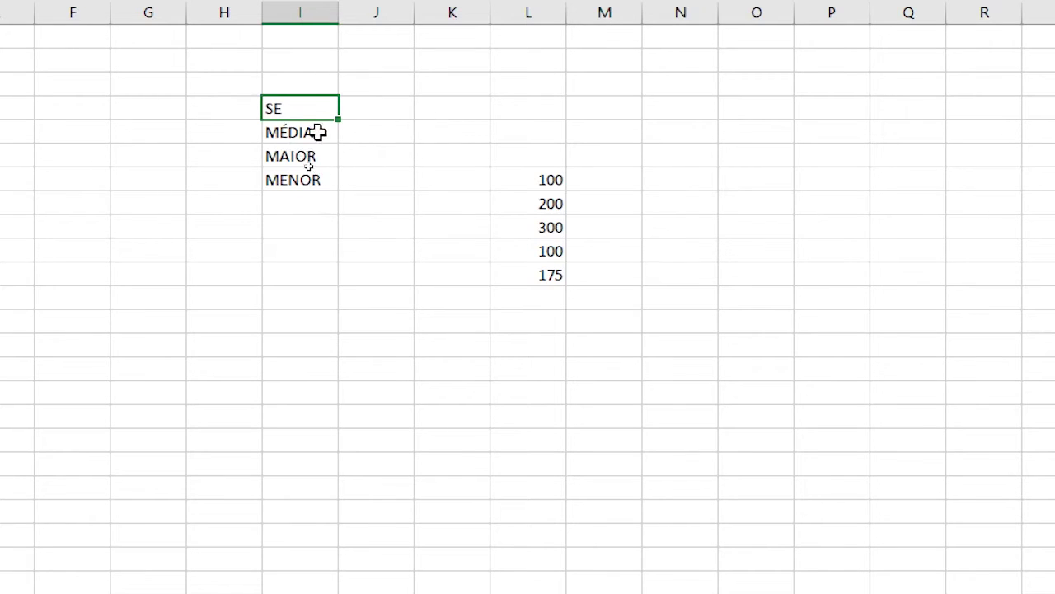
pyautogui.moveTo(318, 132); pyautogui.dragTo(314, 184)
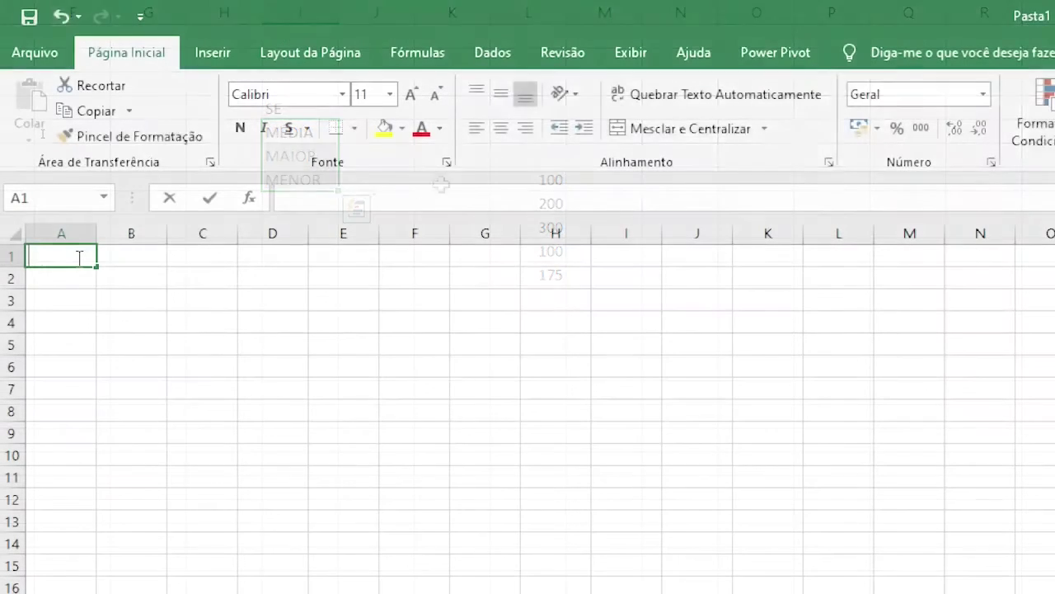
# - Enter the title Matemática in A1 of the blank sheet and merge and centre it across A1:G1
pyautogui.write('Matemática')
pyautogui.click(202, 366)
pyautogui.moveTo(96, 234); pyautogui.dragTo(507, 257)
pyautogui.click(718, 131)
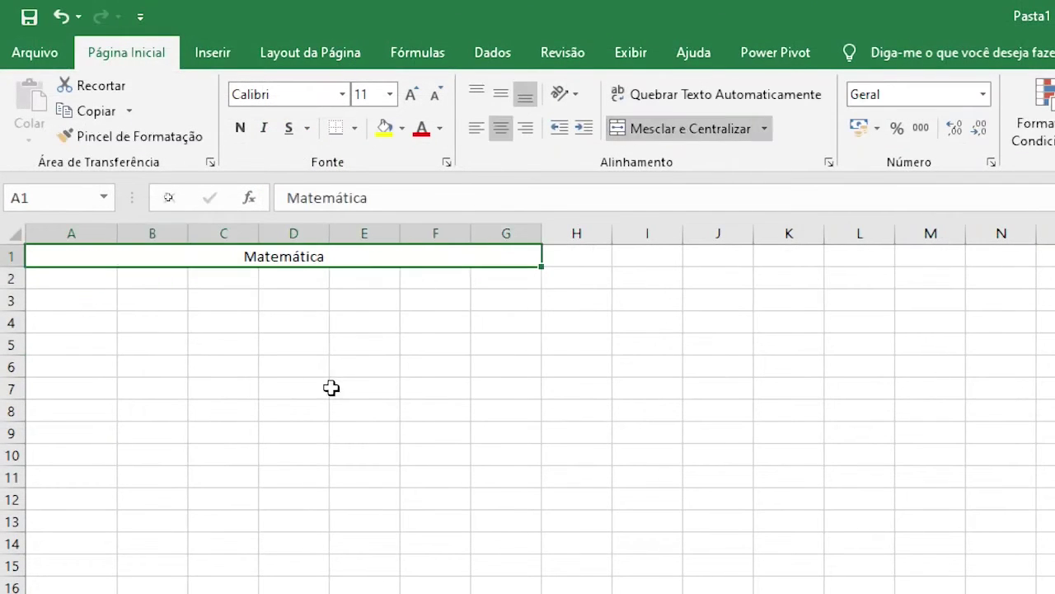
# - Fill row 2 with the headers Aluno, 1º Bimestre, 2º Bimestre, 3º Bimestre, 4º Bimestre, Média and Situação
pyautogui.click(77, 278)
pyautogui.write('Aluno')
pyautogui.click(156, 281)
pyautogui.write('1º')
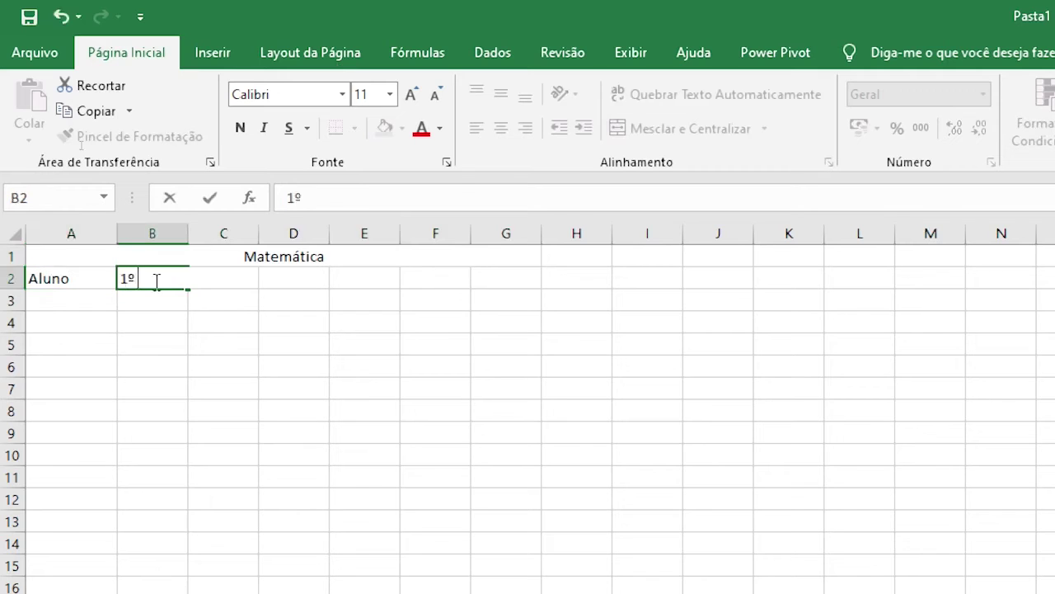
pyautogui.write(' Bimestre')
pyautogui.click(226, 277)
pyautogui.write('2º Bimest')
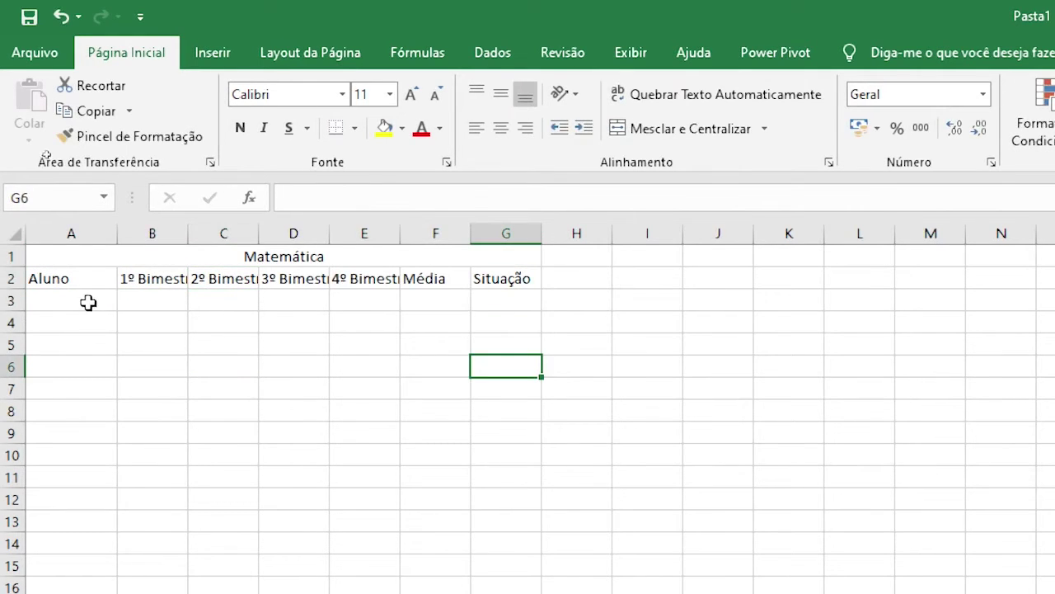
# - Fill A3:A9 under the Aluno header with the first names of seven students
pyautogui.click(88, 300)
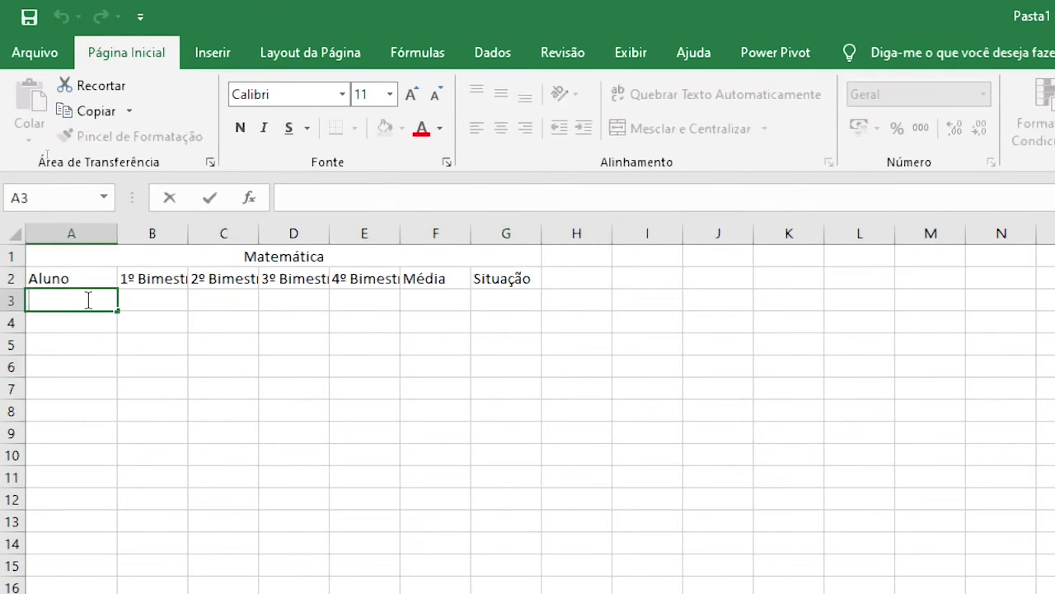
pyautogui.write('Luís')
pyautogui.press('Return')
pyautogui.write('Gustavo')
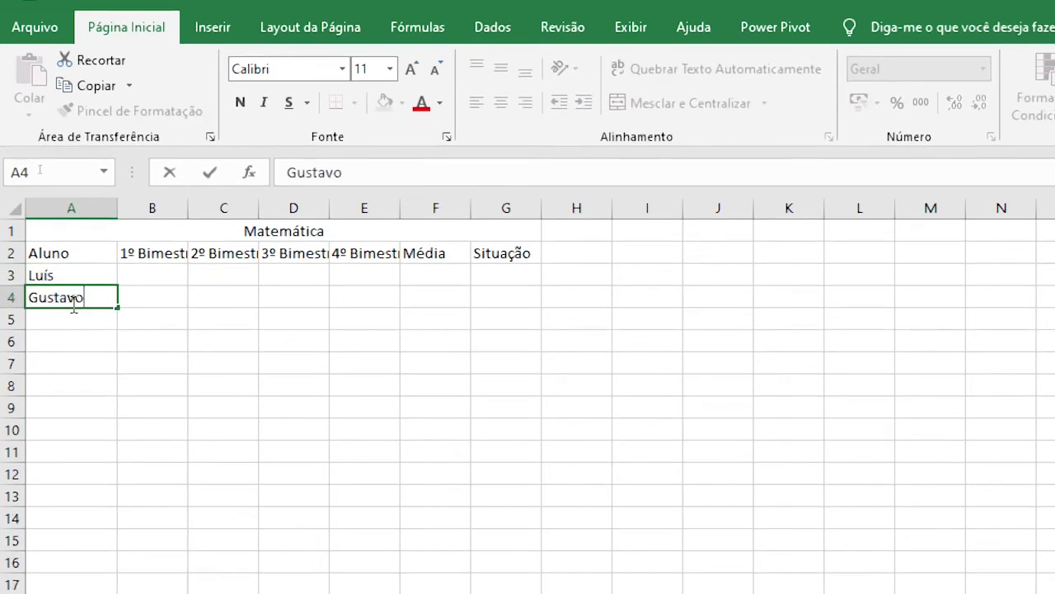
pyautogui.write('Ma')
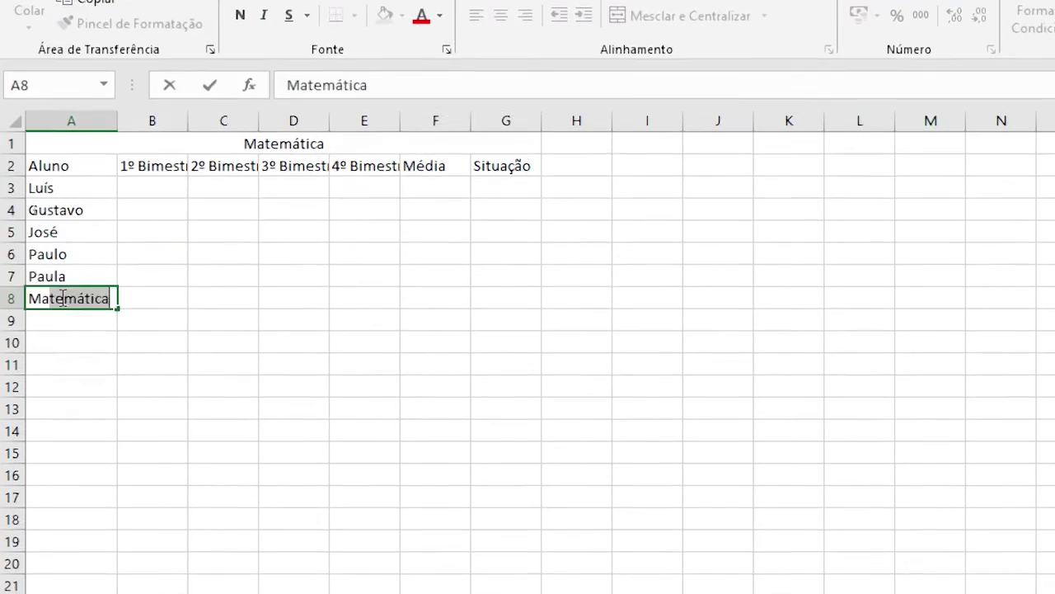
pyautogui.write('ria')
pyautogui.press('Return')
pyautogui.write('Flávia')
pyautogui.press('Return')
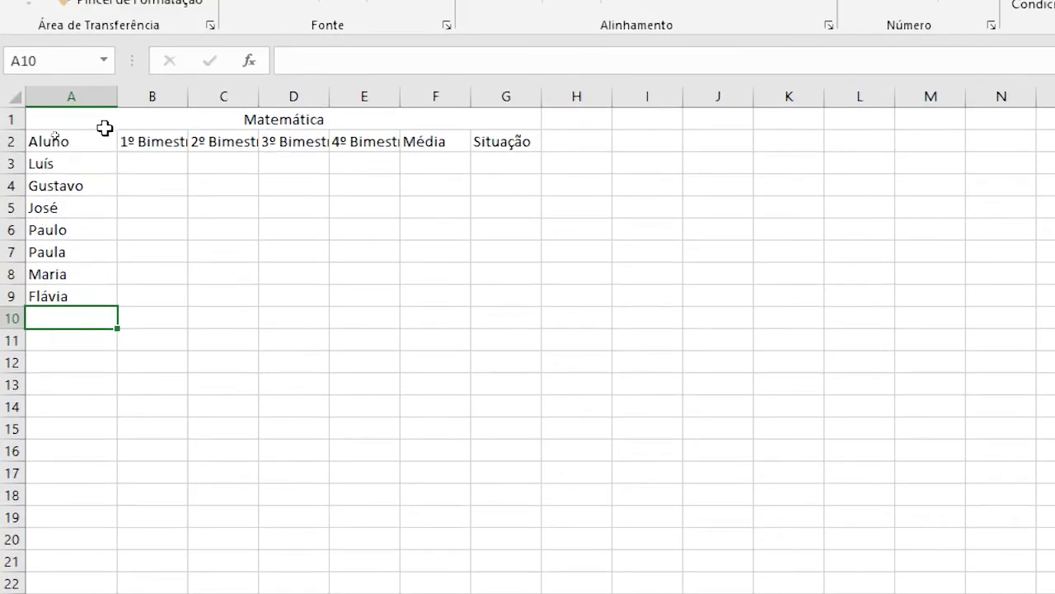
# - Apply all borders to the grade table A1:G9 and give the student rows a dark grey fill
pyautogui.moveTo(104, 127); pyautogui.dragTo(530, 308)
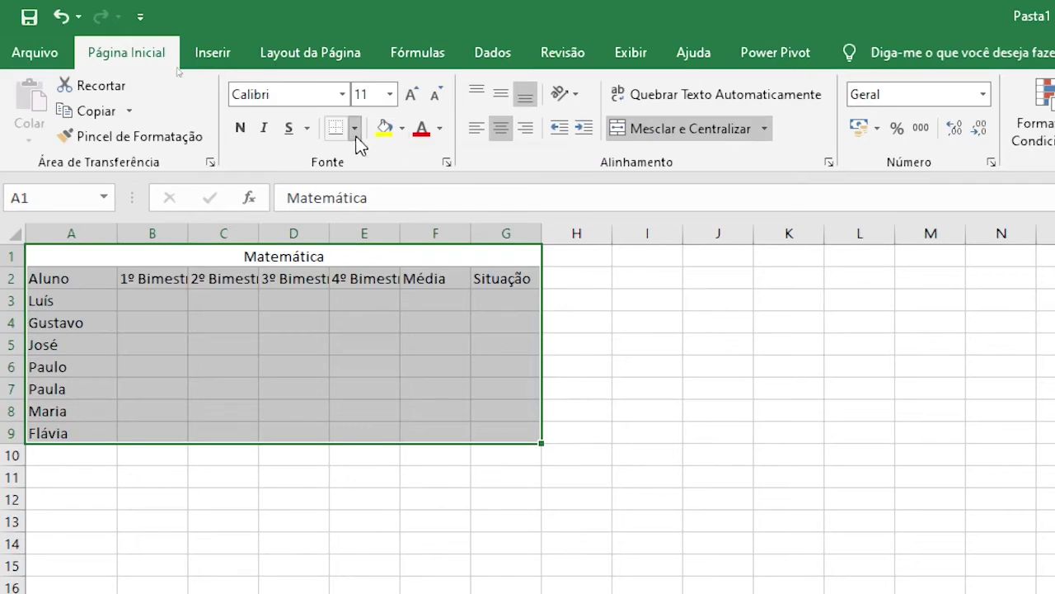
pyautogui.click(355, 127)
pyautogui.click(406, 324)
pyautogui.click(435, 520)
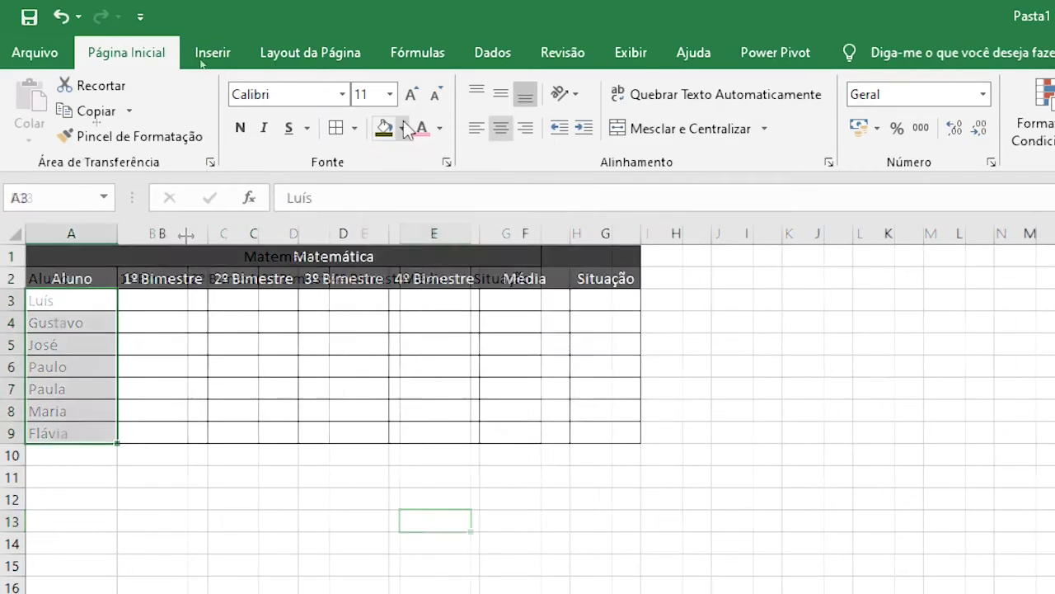
pyautogui.click(402, 128)
pyautogui.click(405, 228)
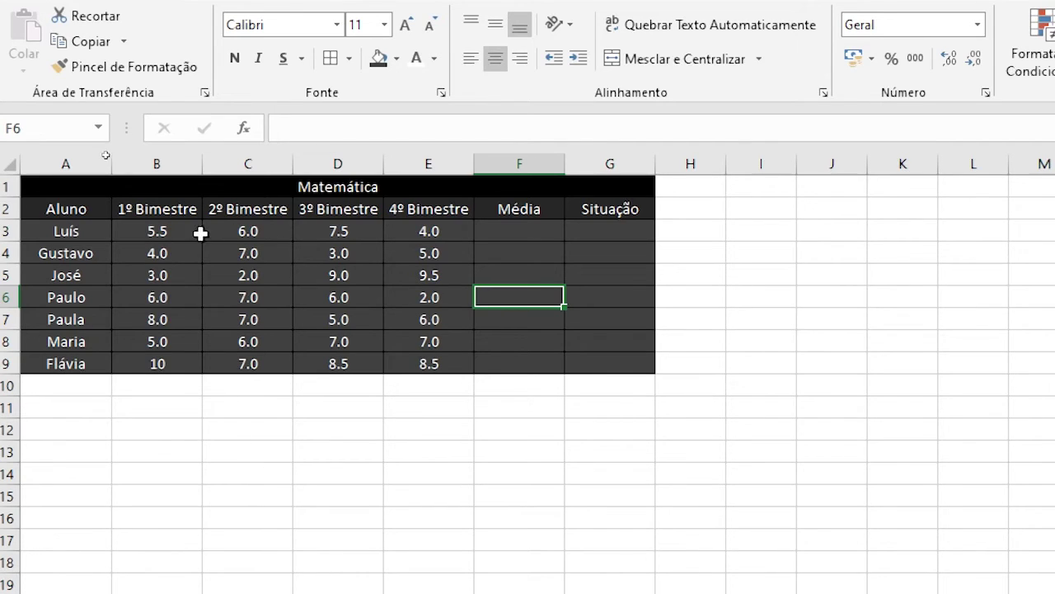
# - Rewrite the first student's grades in B3:D3 with decimal commas, as 5,5, 6,0 and 7,5
pyautogui.moveTo(191, 232); pyautogui.dragTo(462, 230)
pyautogui.doubleClick(520, 230)
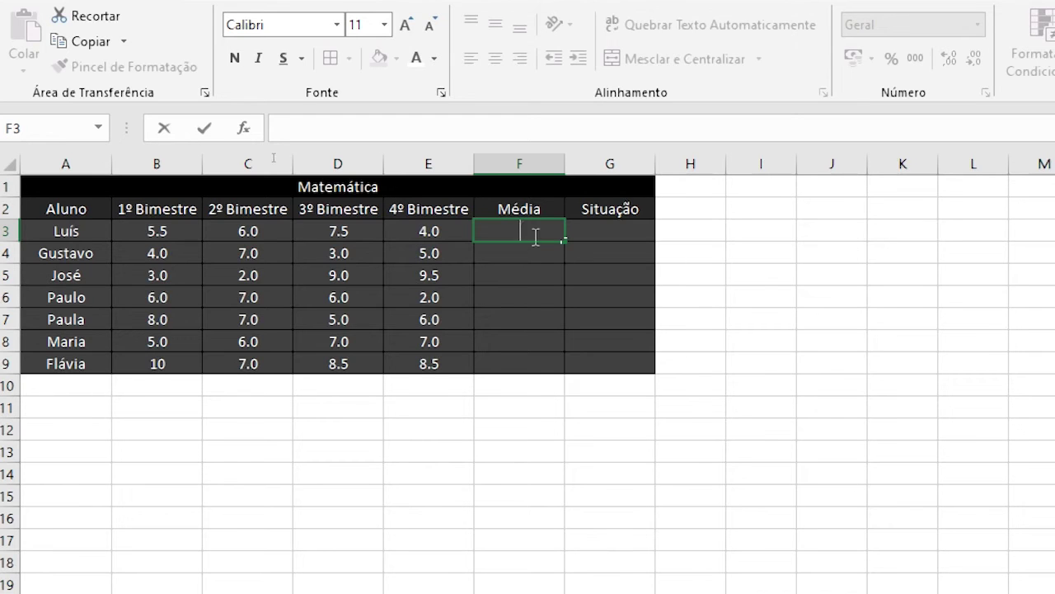
pyautogui.click(158, 230)
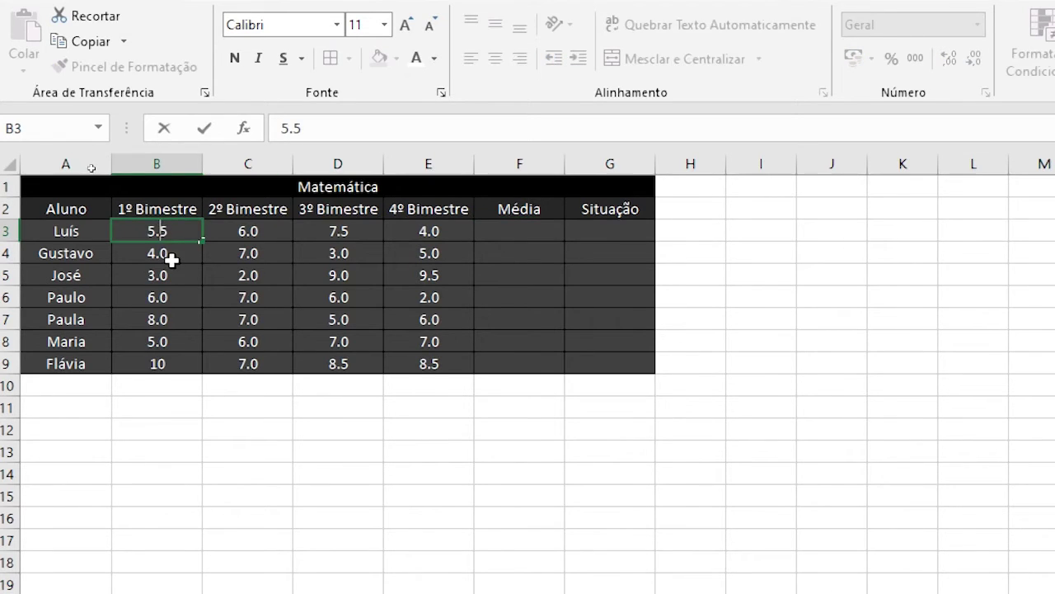
pyautogui.write('5,5')
pyautogui.press('Return')
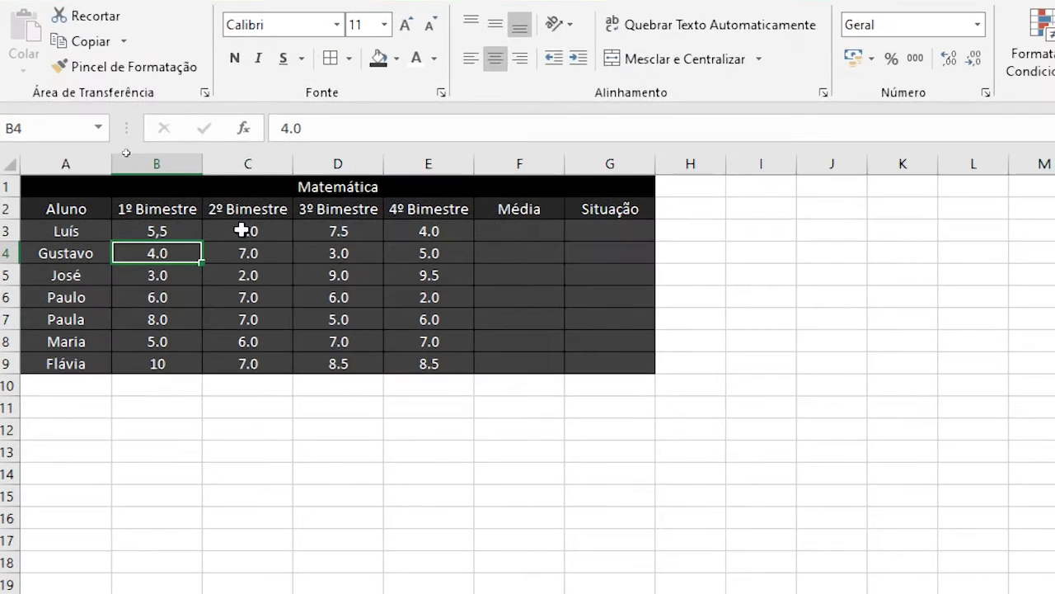
pyautogui.doubleClick(255, 274)
pyautogui.press('BackSpace')
pyautogui.write(',')
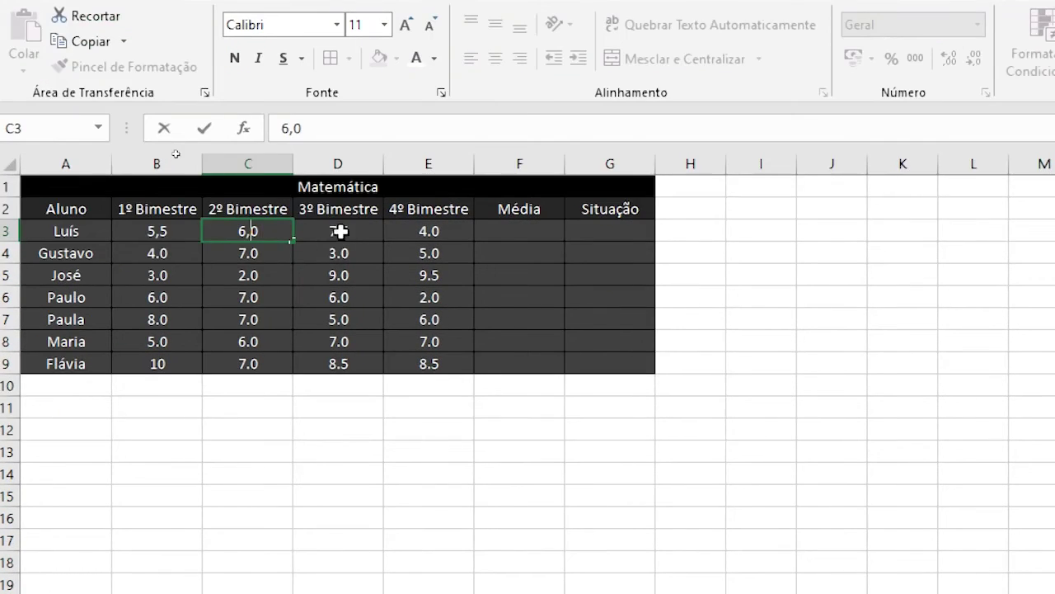
pyautogui.click(340, 232)
pyautogui.write('7,5')
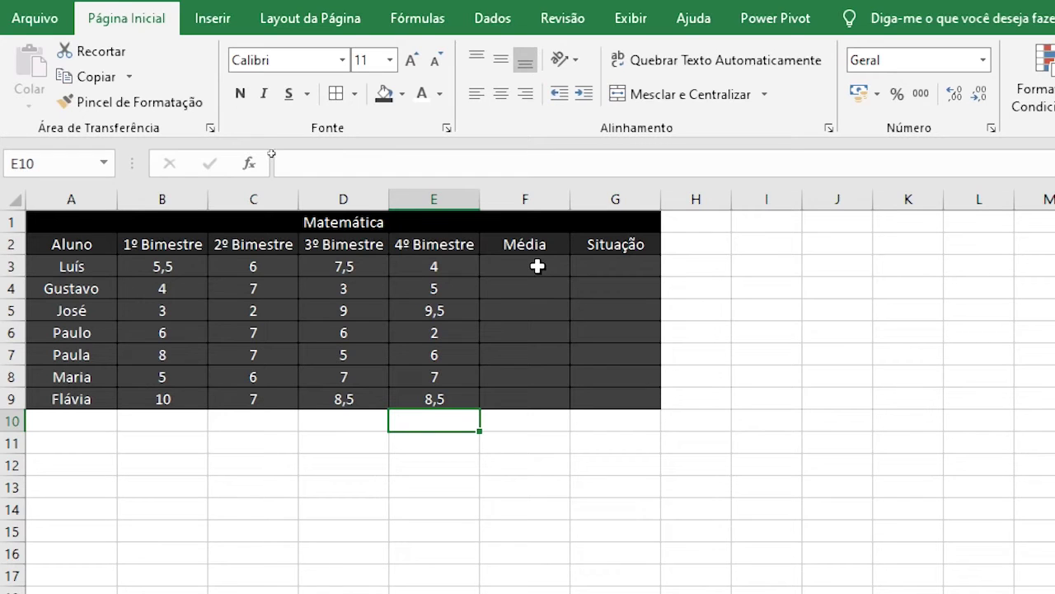
# - Enter the formula =MÉDIA(B3:E3) in F3 to average the first student's four bimester grades
pyautogui.doubleClick(537, 265)
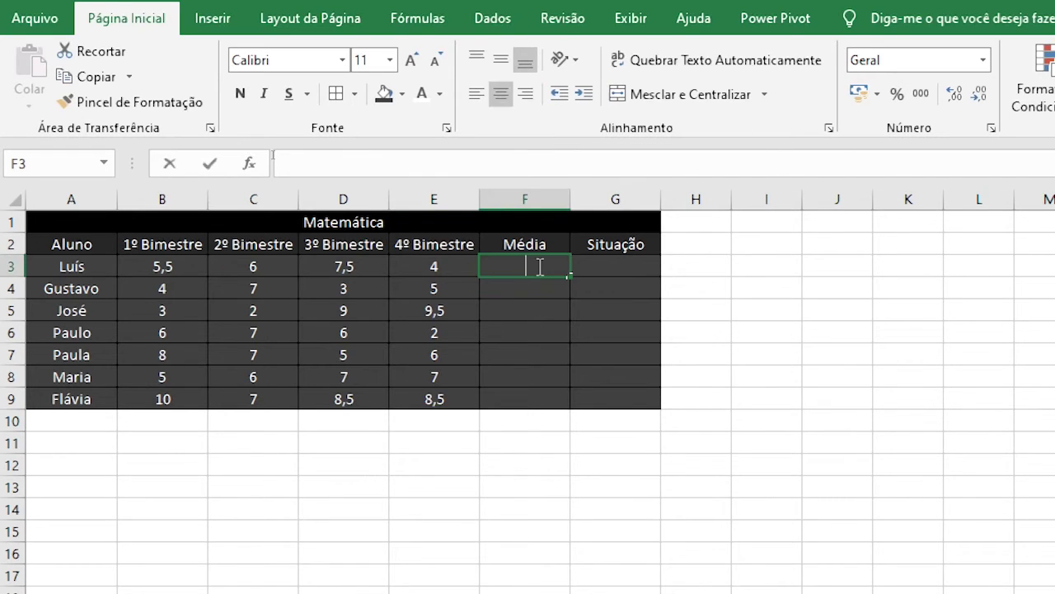
pyautogui.write('=MÉDIA(')
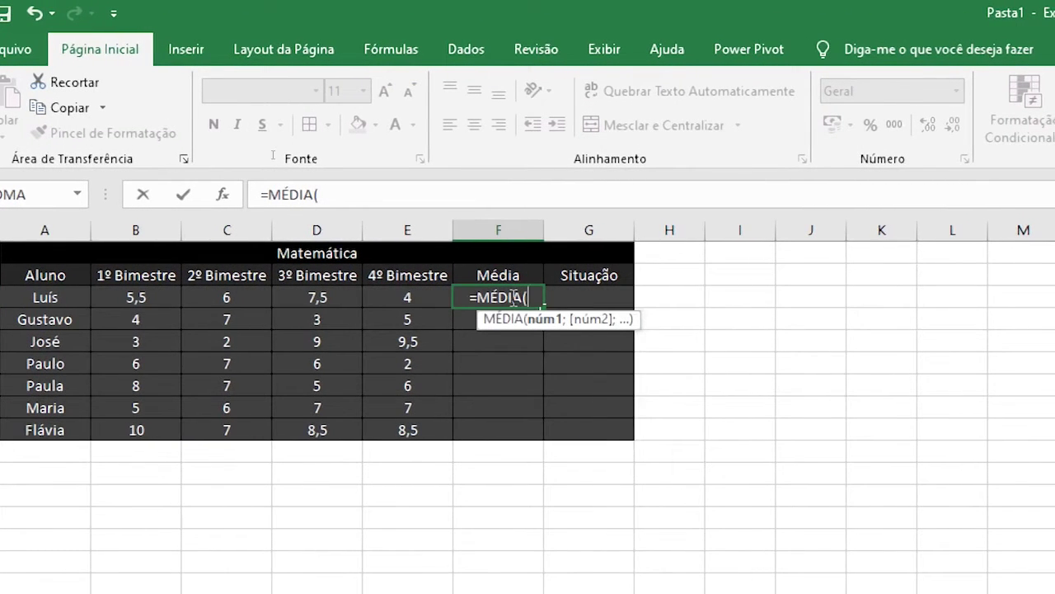
pyautogui.moveTo(159, 297); pyautogui.dragTo(429, 295)
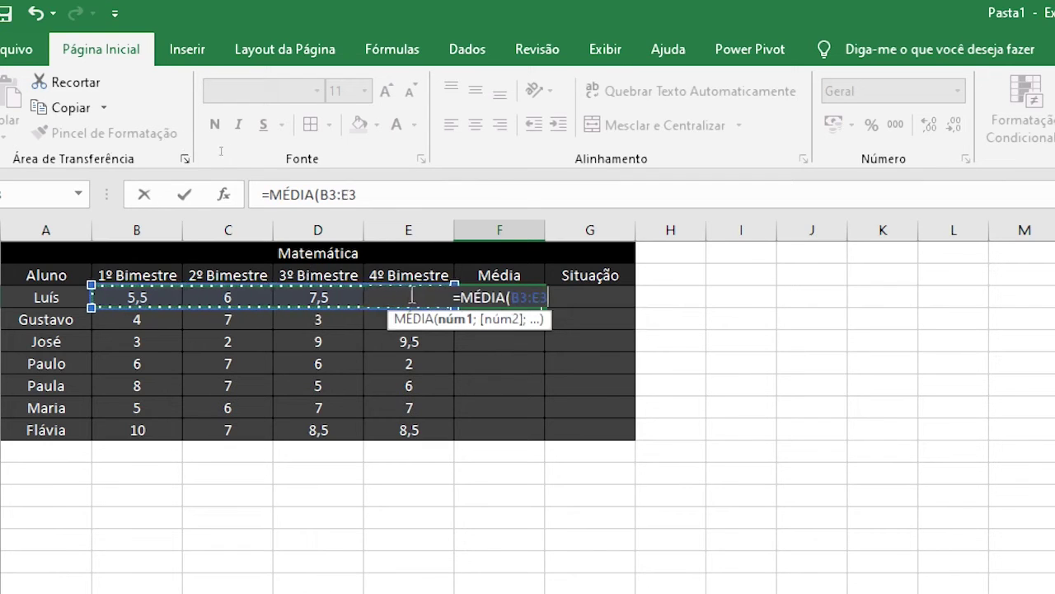
pyautogui.write(')')
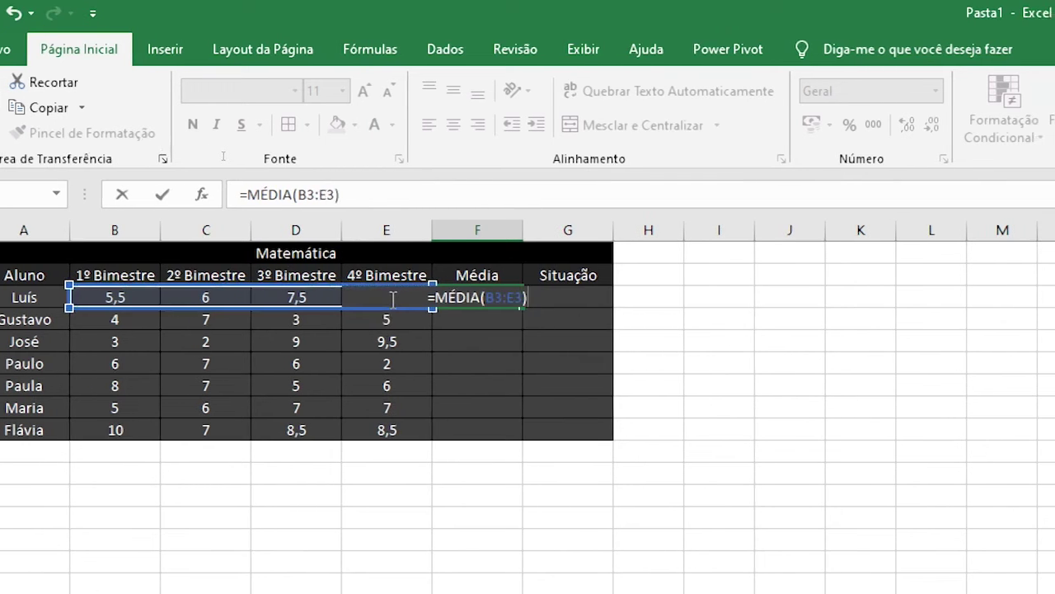
pyautogui.press('Return')
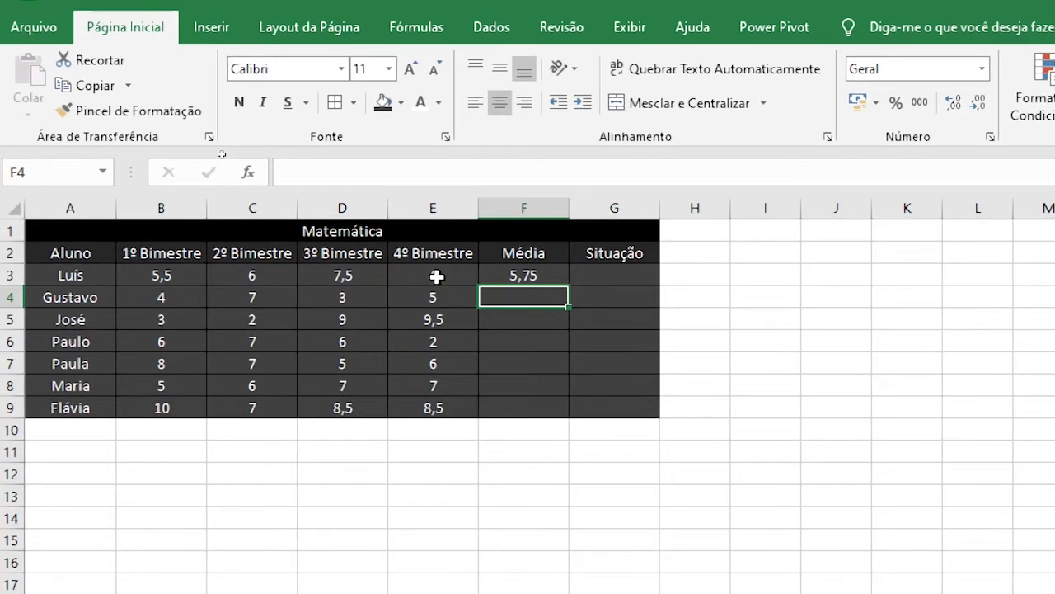
# - Enter the formula =MÉDIA(B4:E4) in F4 for the second student's average
pyautogui.click(548, 279)
pyautogui.click(536, 297)
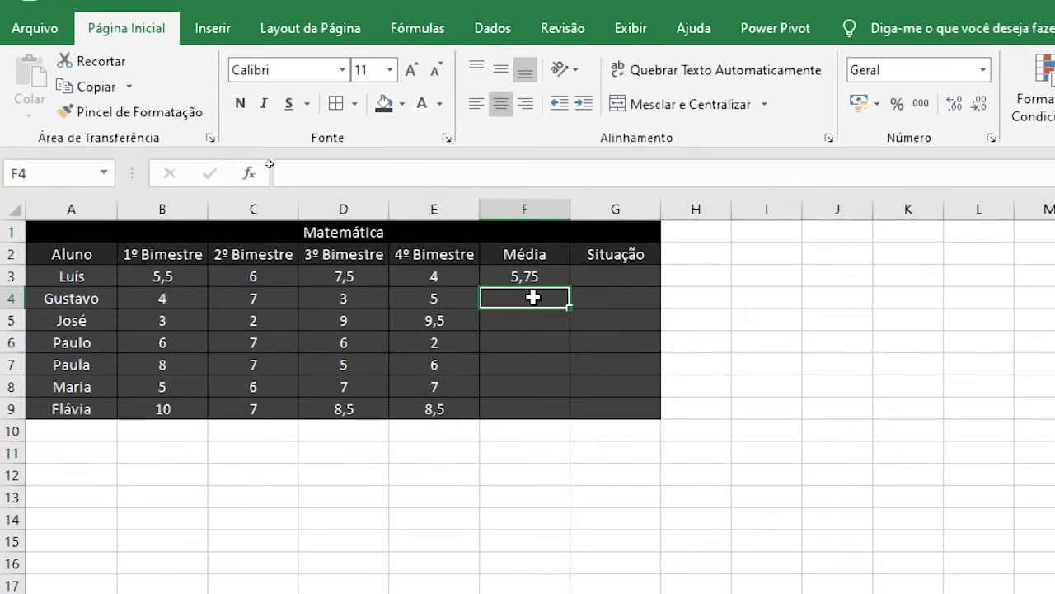
pyautogui.write('=MÉDIA(')
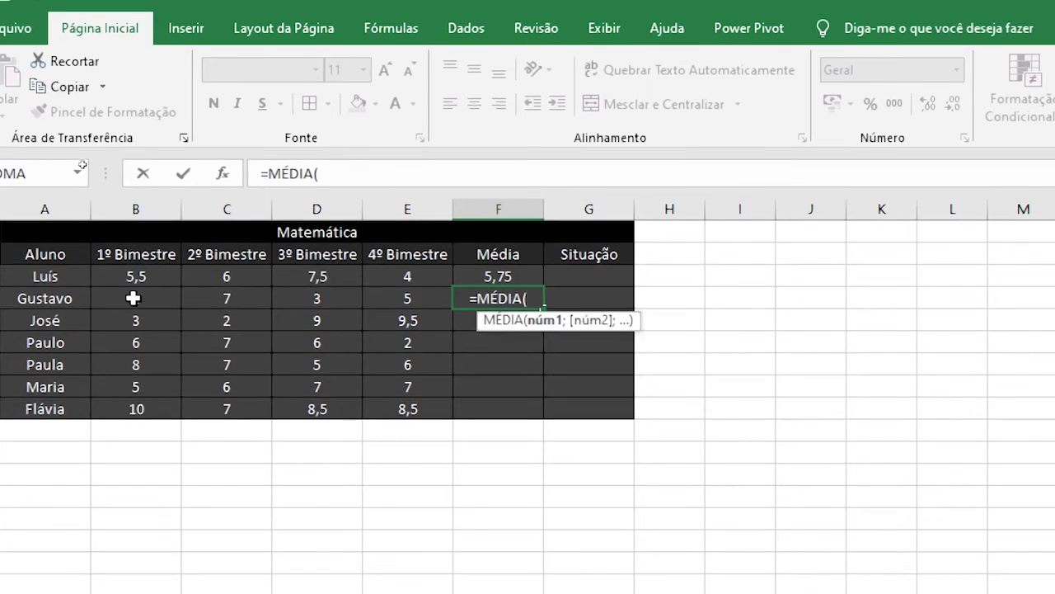
pyautogui.moveTo(134, 299); pyautogui.dragTo(414, 299)
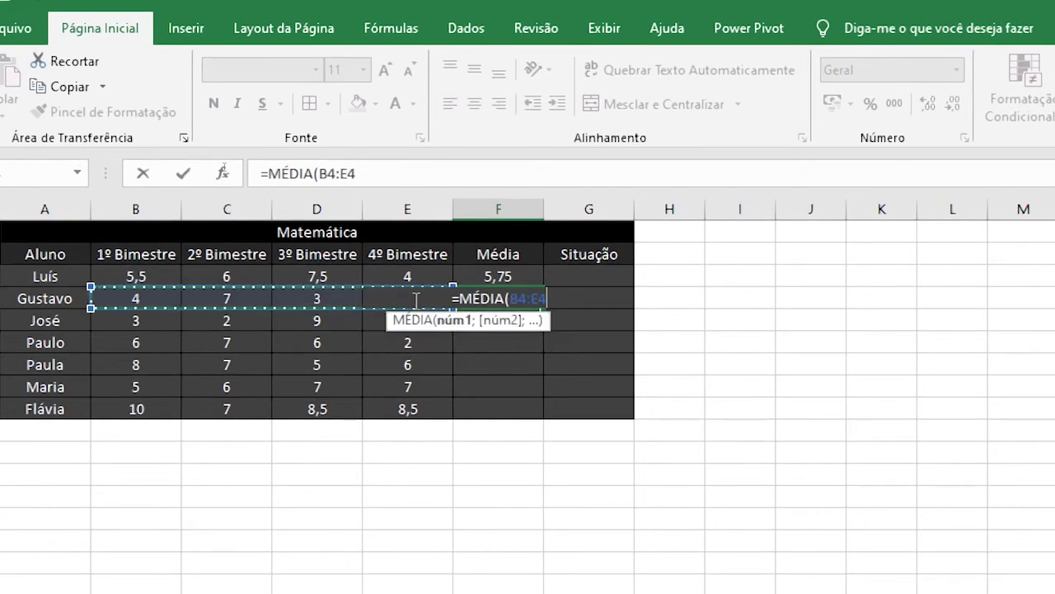
pyautogui.write(')')
pyautogui.press('Return')
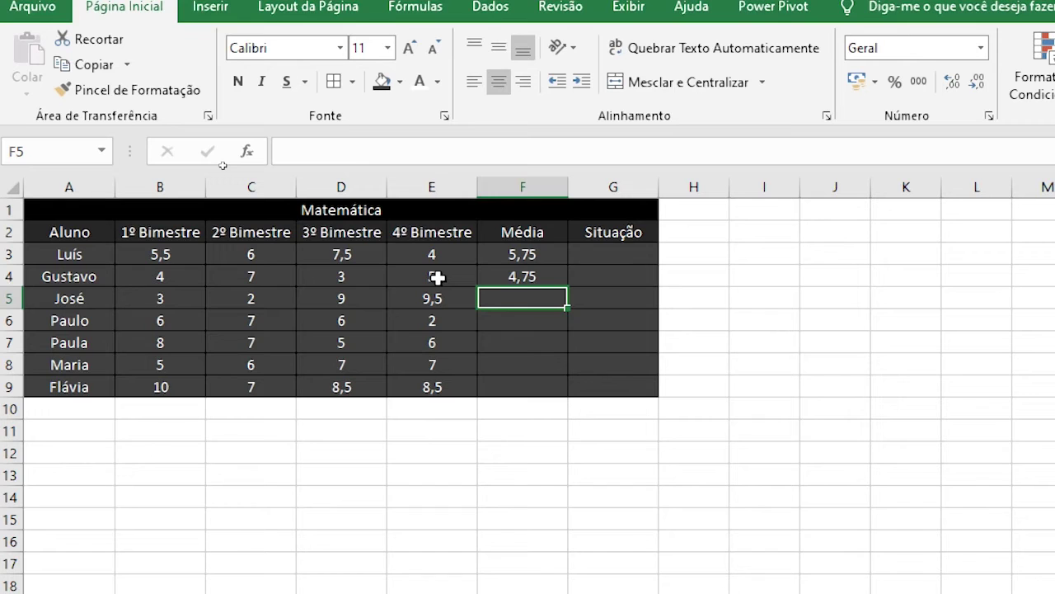
# - Copy the average formula from F4 down to F9, and select the averages F3:F9
pyautogui.click(530, 275)
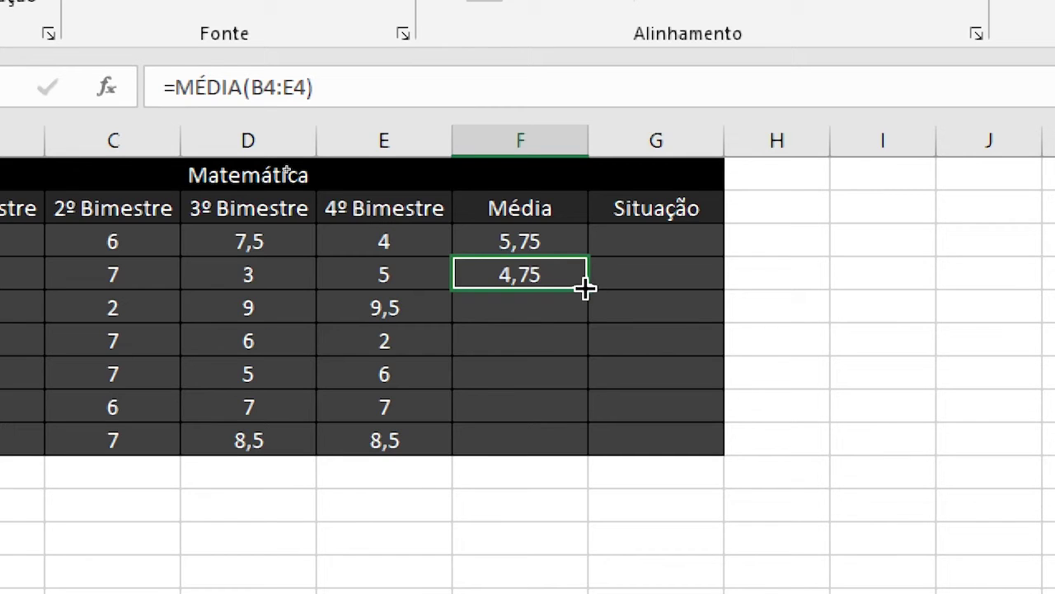
pyautogui.moveTo(585, 287); pyautogui.dragTo(590, 453)
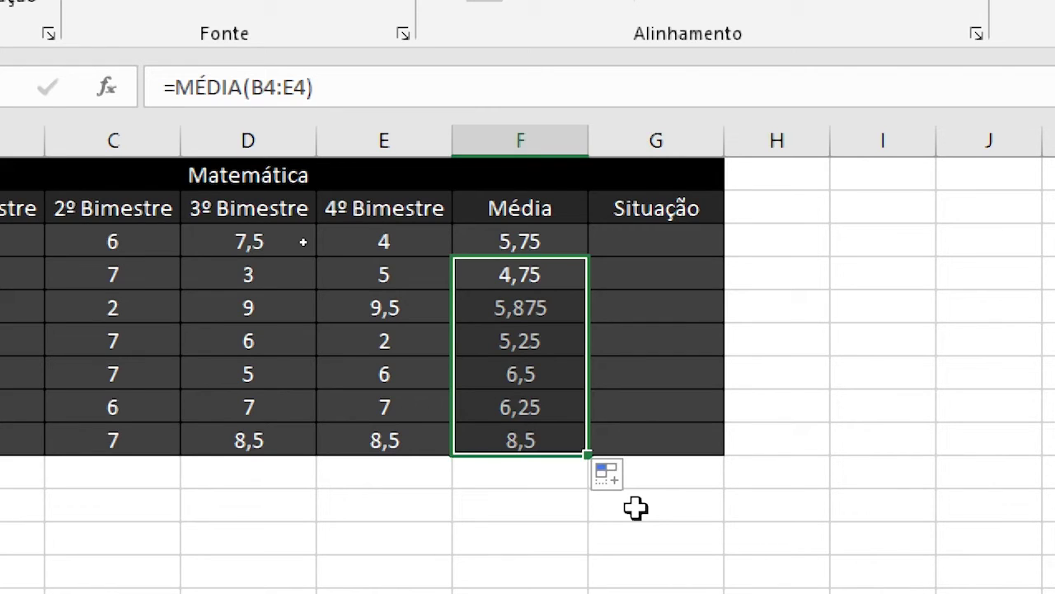
pyautogui.moveTo(495, 239); pyautogui.dragTo(522, 445)
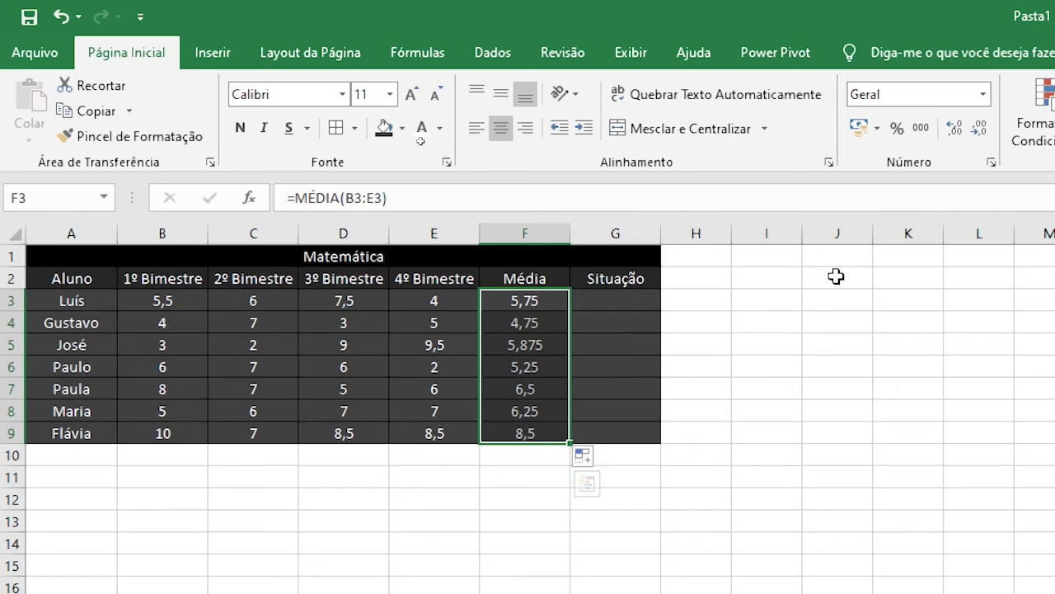
# - Enter the formula =SE(F3 > 6;"APROVADO";"REPROVADO") in G3 to set the first student's situation
pyautogui.doubleClick(604, 302)
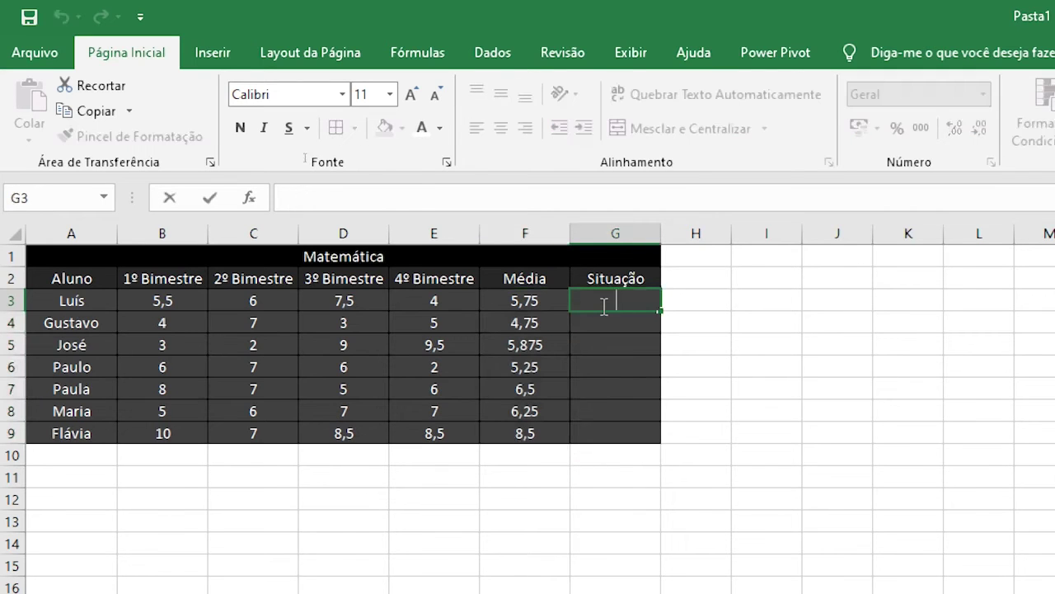
pyautogui.write('=')
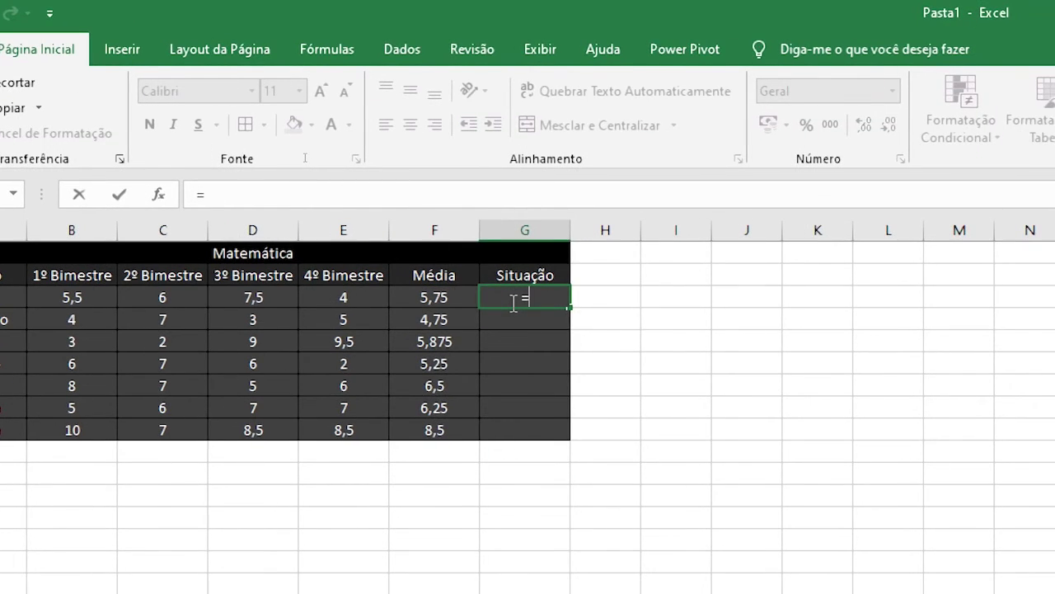
pyautogui.write('se(')
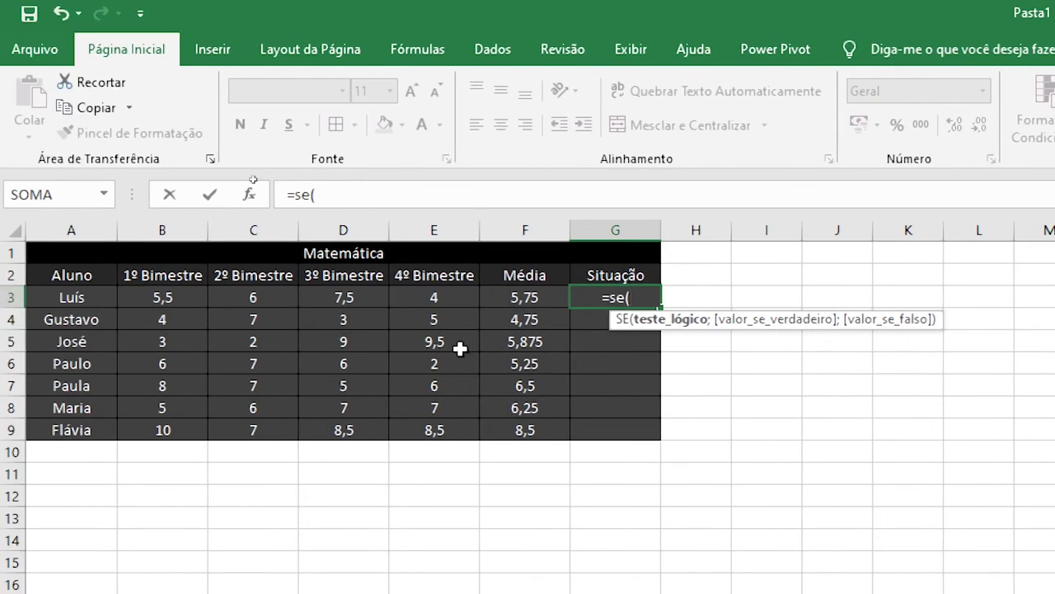
pyautogui.click(540, 296)
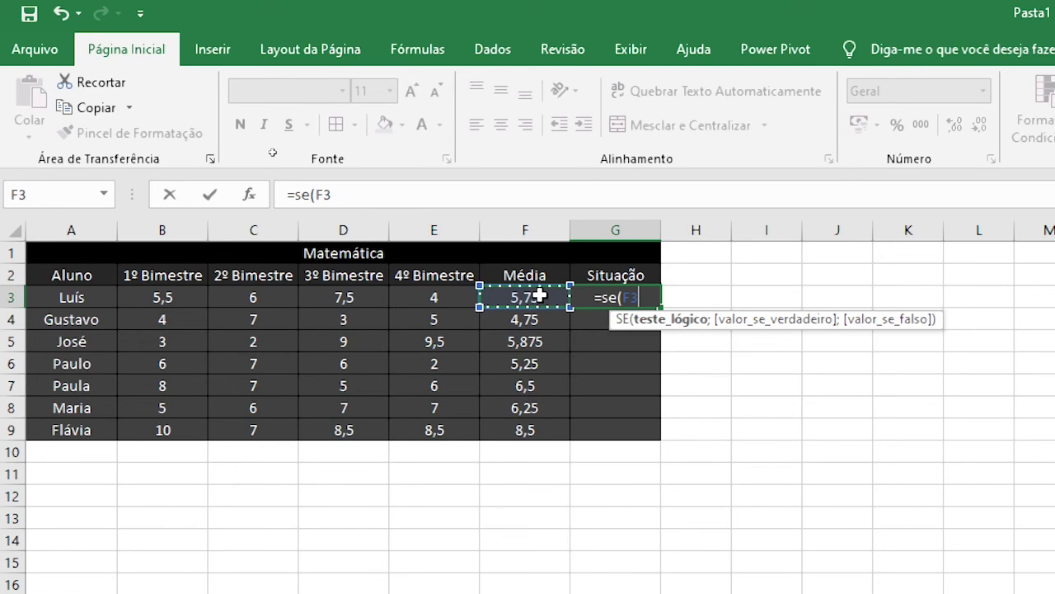
pyautogui.write('> 6')
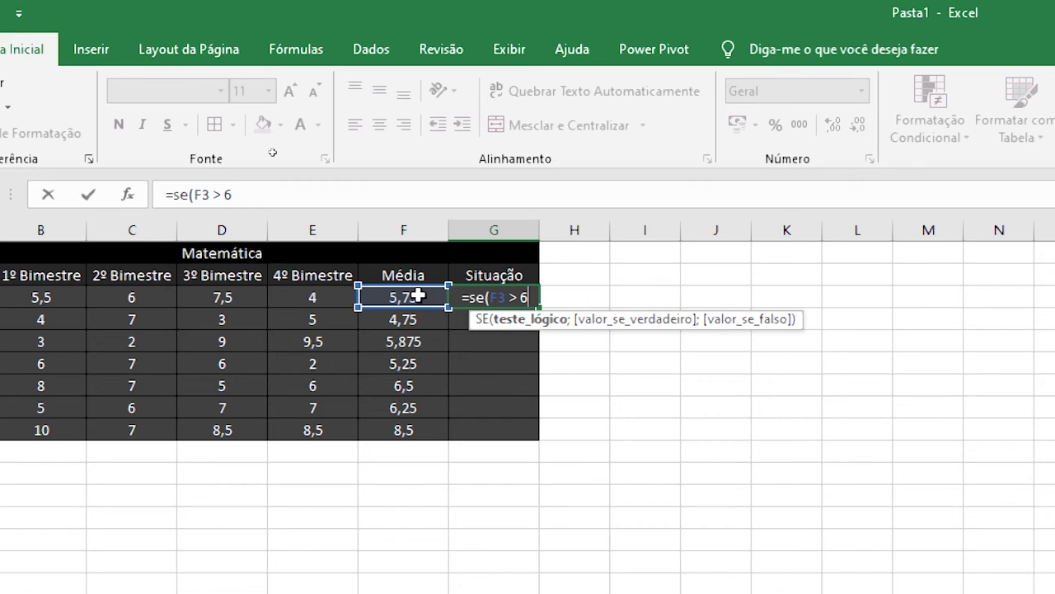
pyautogui.write(';')
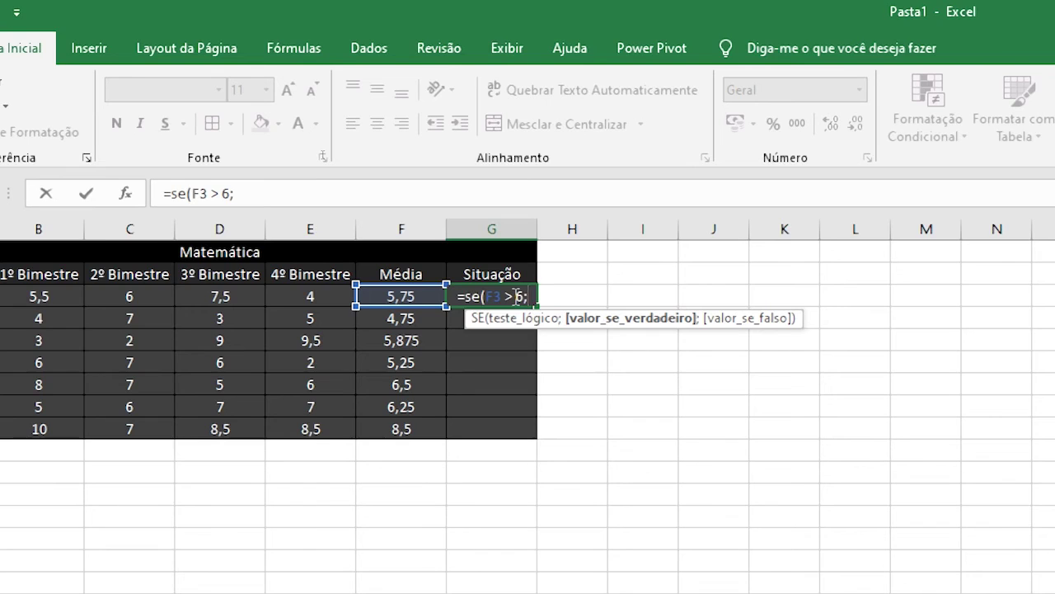
pyautogui.write('"APROVADO')
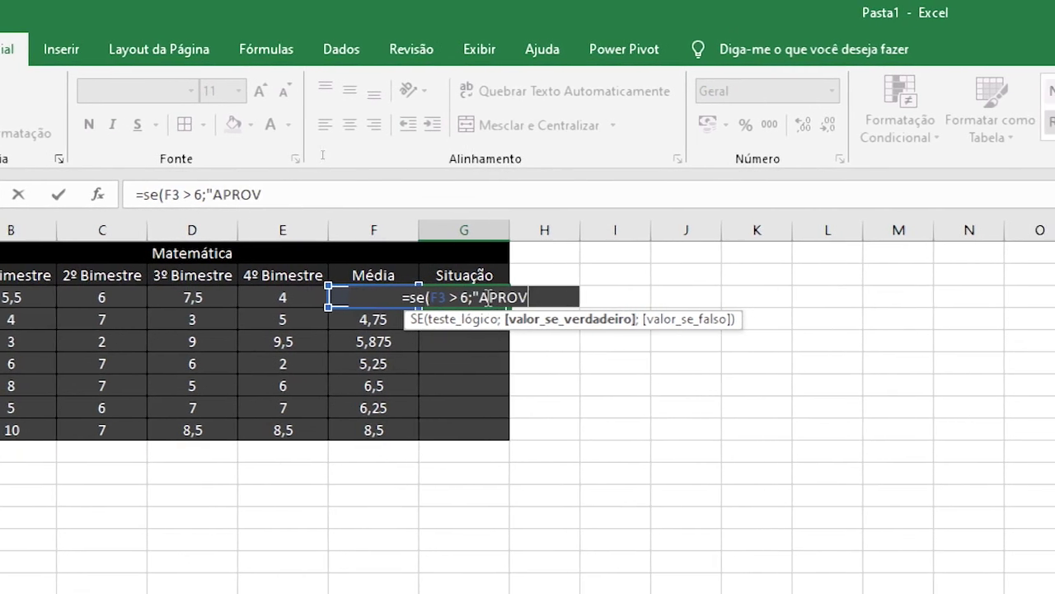
pyautogui.write('"')
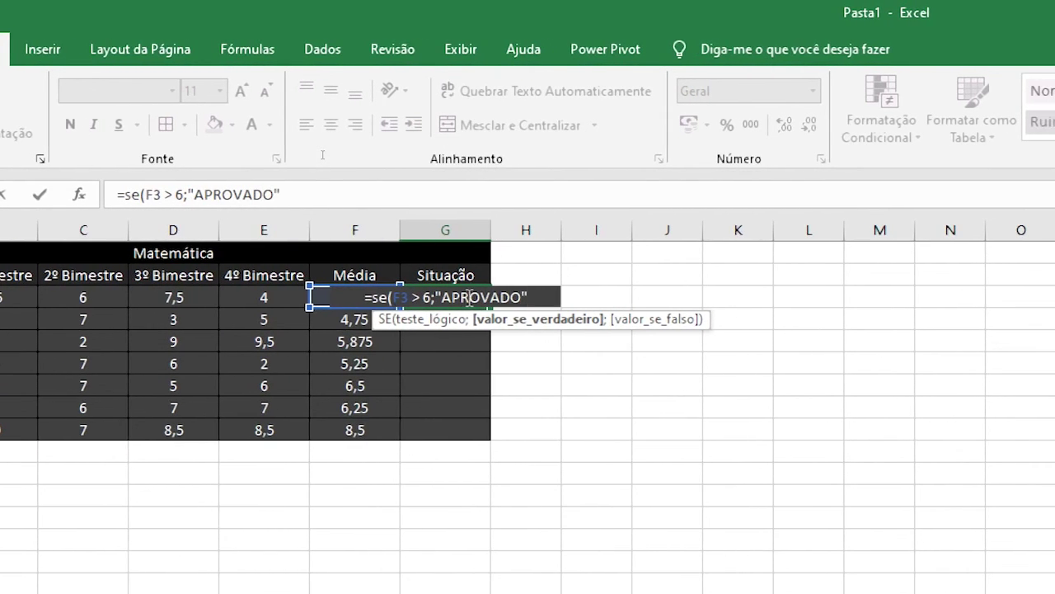
pyautogui.write(';')
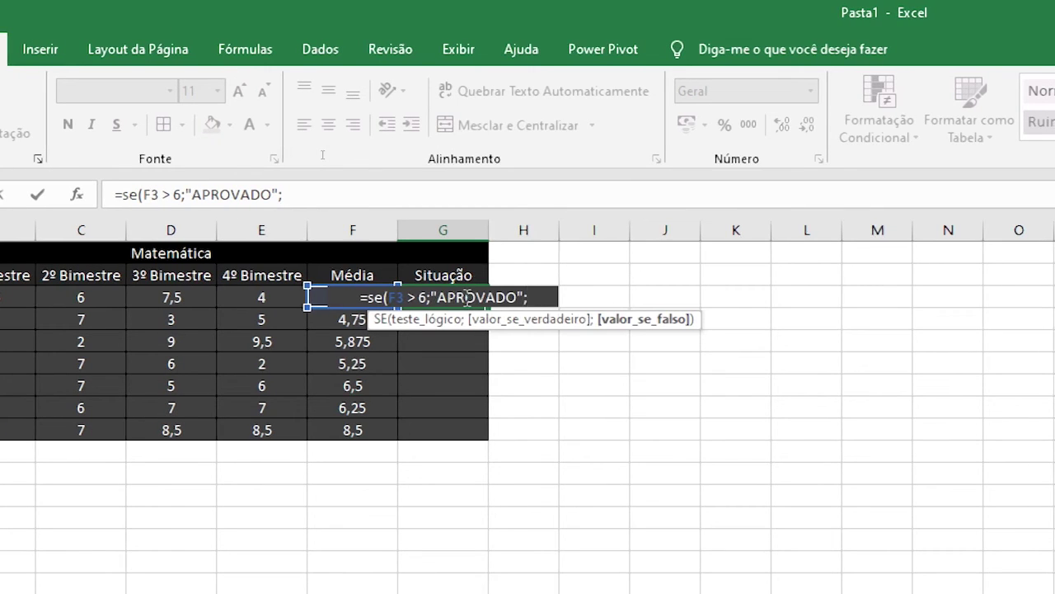
pyautogui.write('"REPROVADO"')
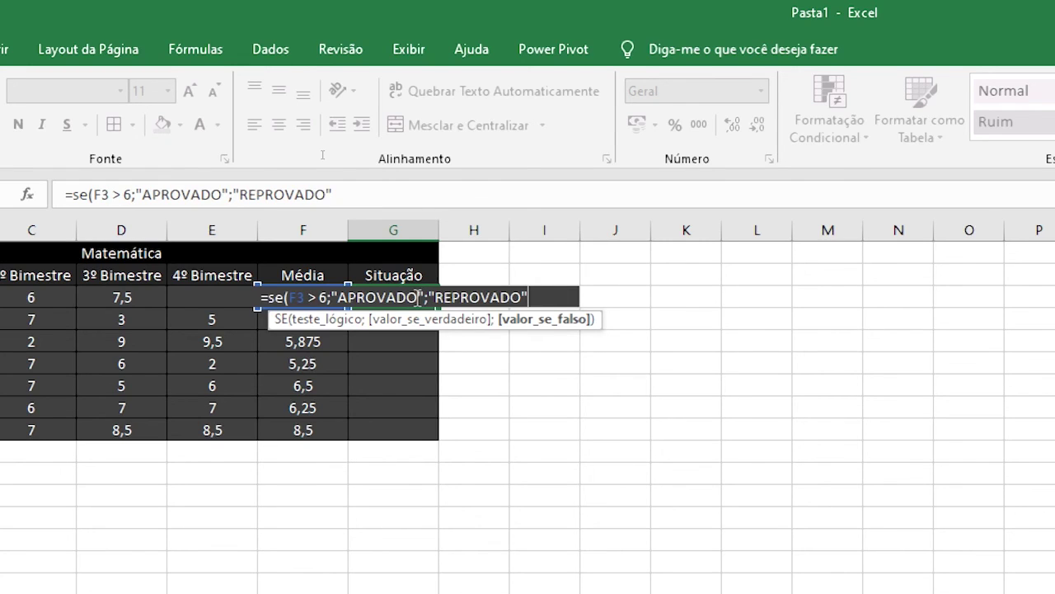
pyautogui.write(')')
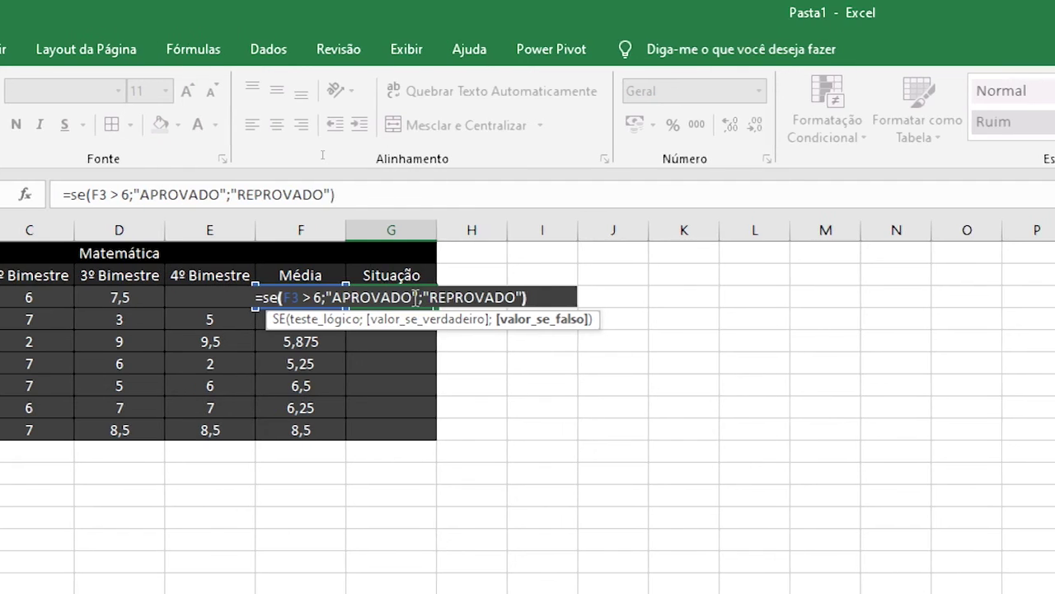
pyautogui.press('Return')
# - Copy the situation formula from G3 down to G9 for the remaining students
pyautogui.click(402, 302)
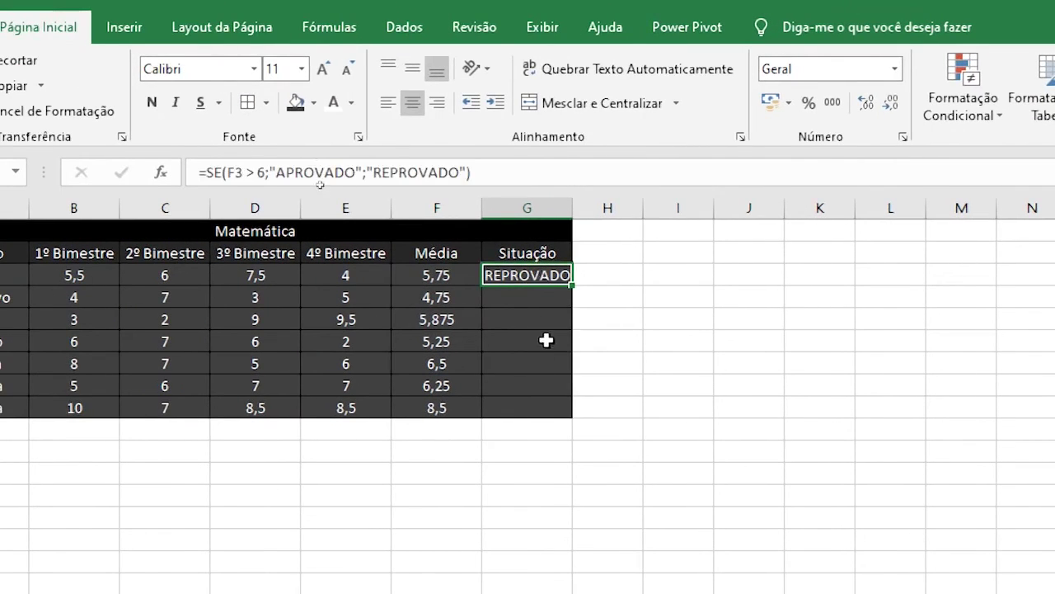
pyautogui.click(539, 294)
pyautogui.click(546, 273)
pyautogui.moveTo(572, 279); pyautogui.dragTo(575, 421)
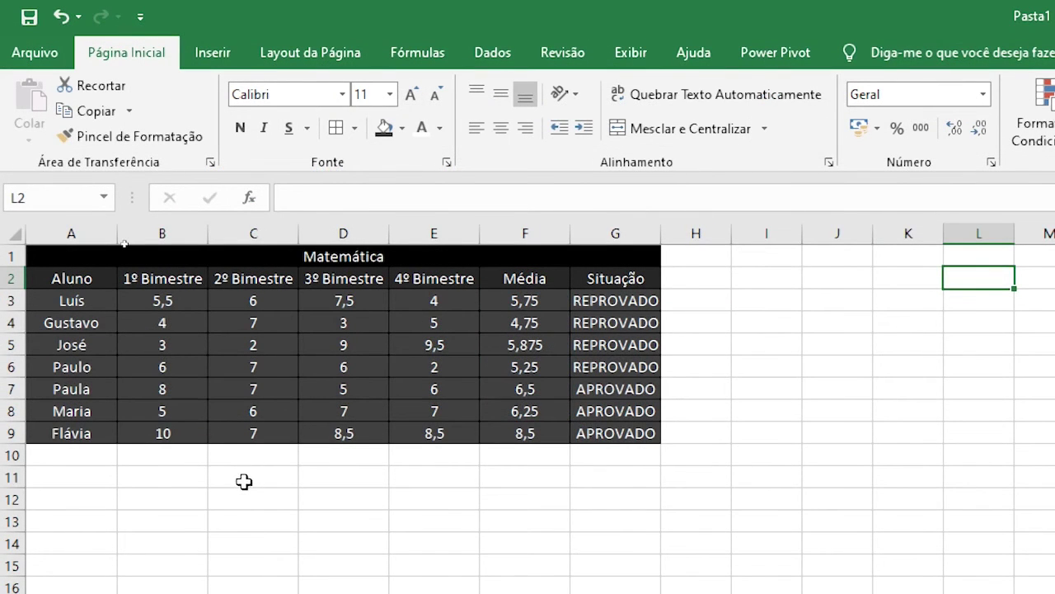
# - Add the labels MAIOR in C11 and MENOR in D11 below the grade table
pyautogui.doubleClick(251, 478)
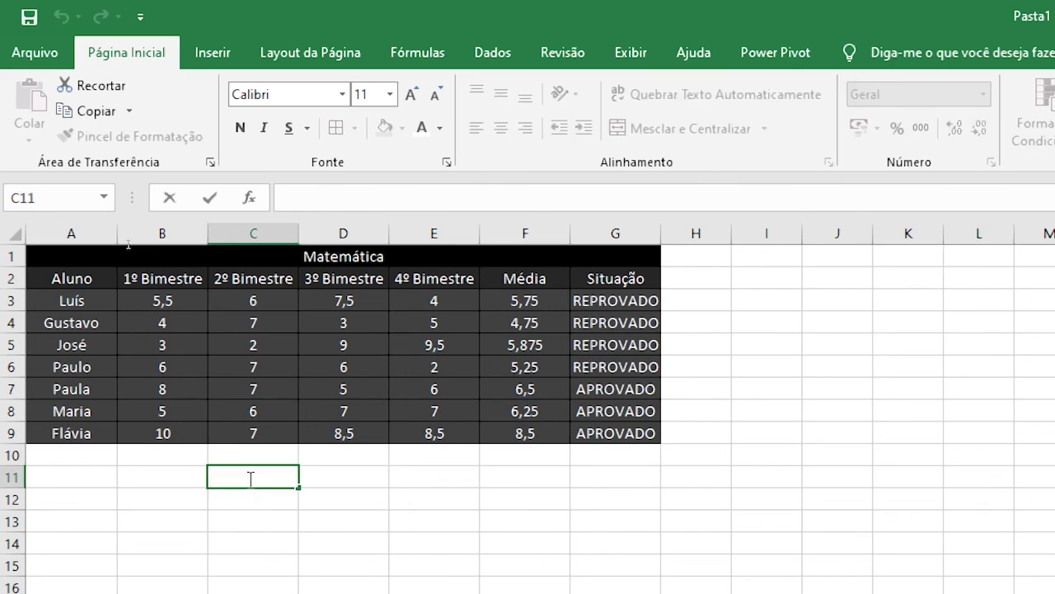
pyautogui.write('MAIOR')
pyautogui.click(351, 478)
pyautogui.write('MENOR')
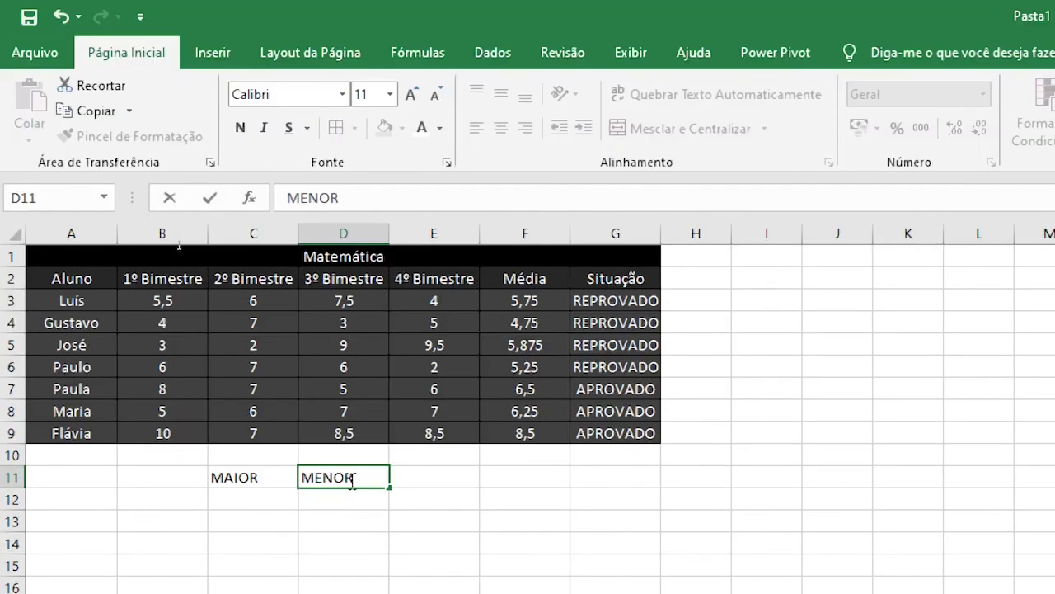
# - Enter the formula =MAIOR(F3:F9;1) in C12 to get the highest average
pyautogui.doubleClick(264, 499)
pyautogui.write('=MAIO')
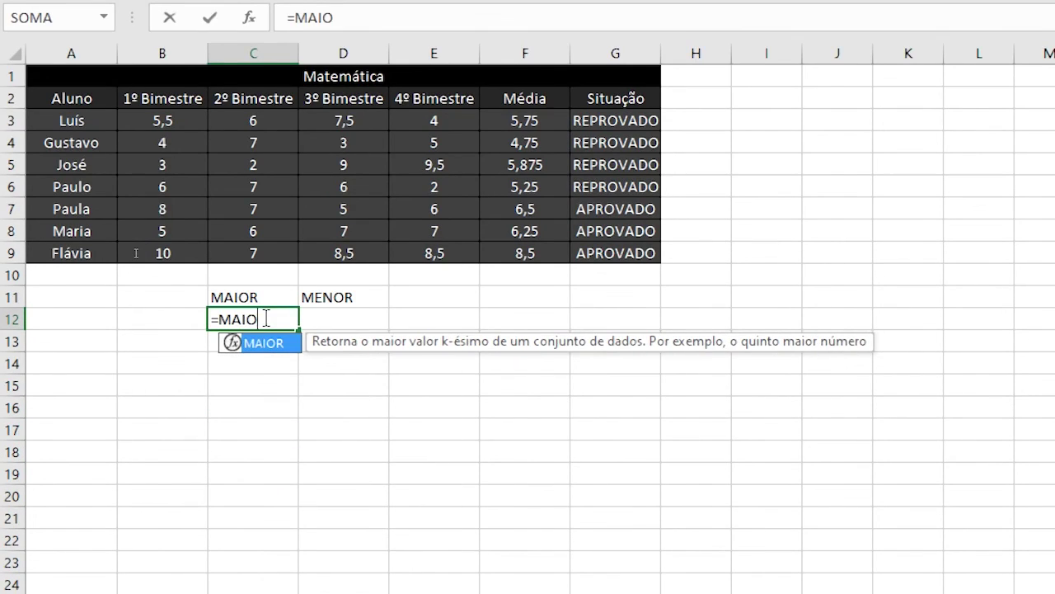
pyautogui.write('R(')
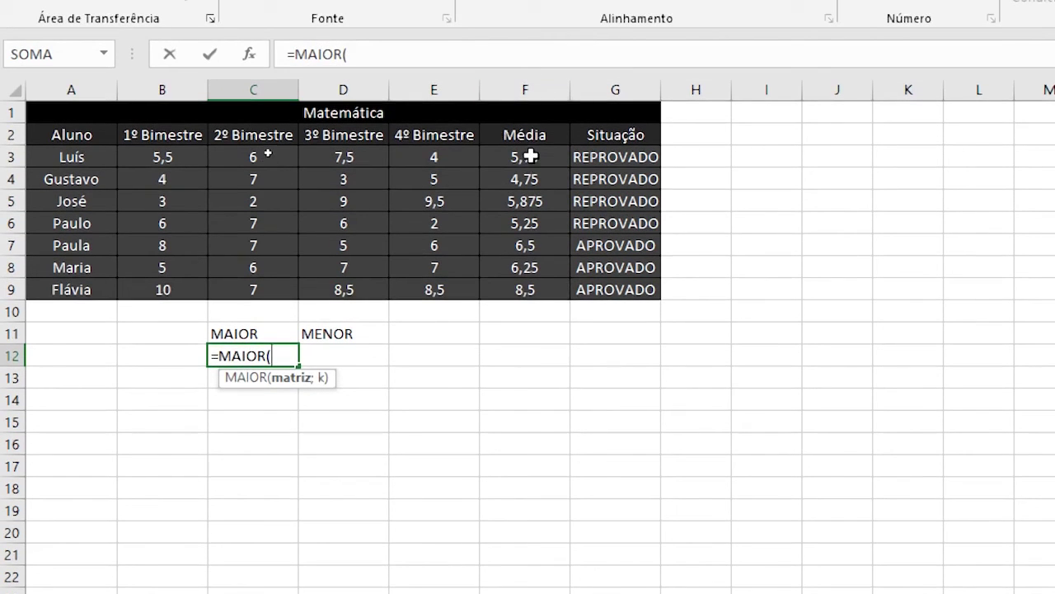
pyautogui.click(531, 120)
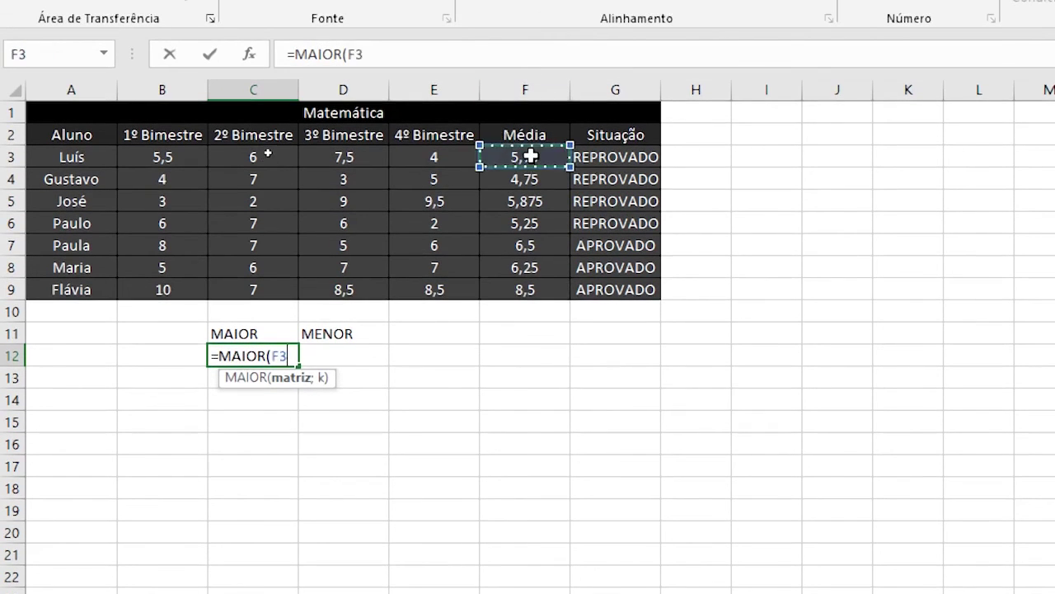
pyautogui.moveTo(531, 157); pyautogui.dragTo(537, 289)
pyautogui.write(';')
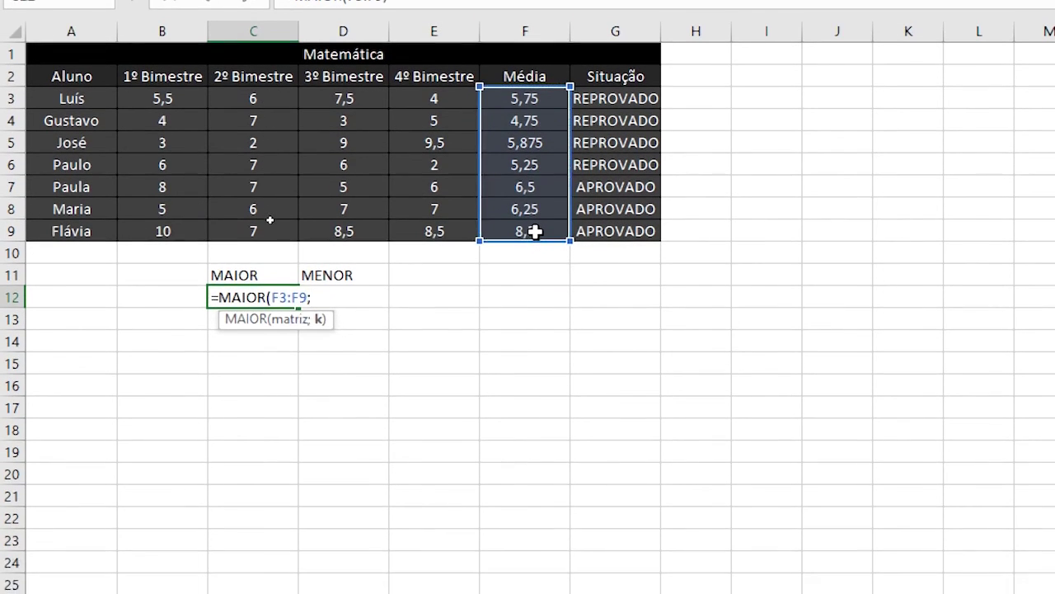
pyautogui.write('1')
pyautogui.press('Return')
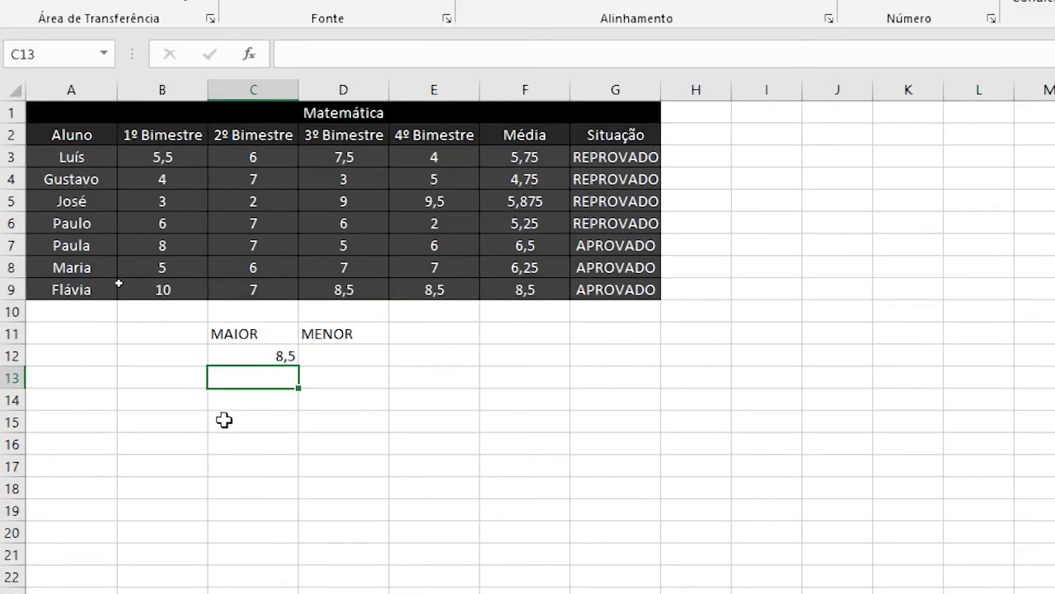
# - Enter the formula =MENOR(F3:F9;1) in D12 to get the lowest average
pyautogui.doubleClick(352, 351)
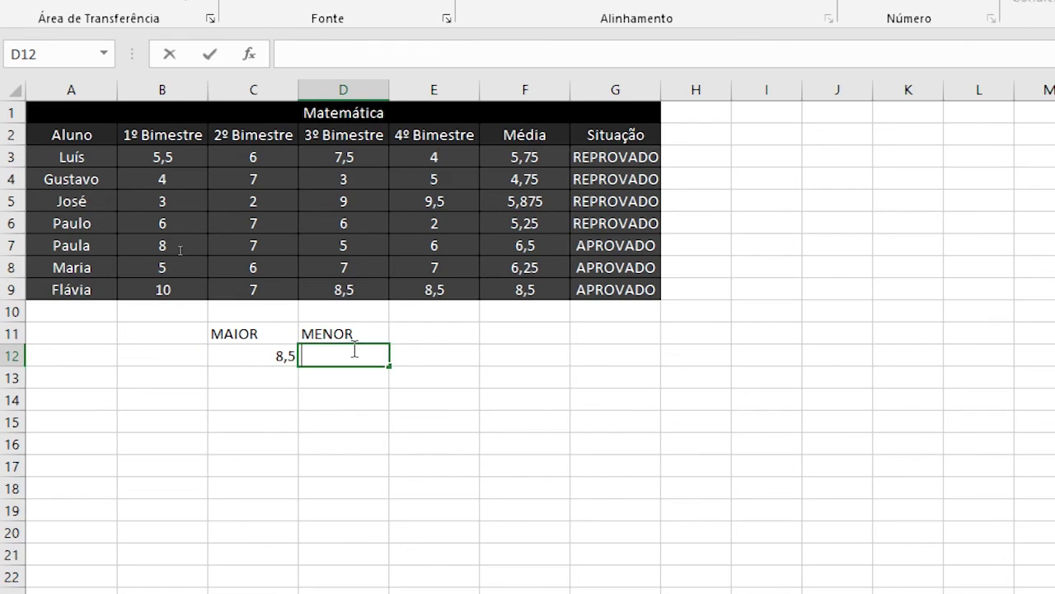
pyautogui.write('=MENOR(')
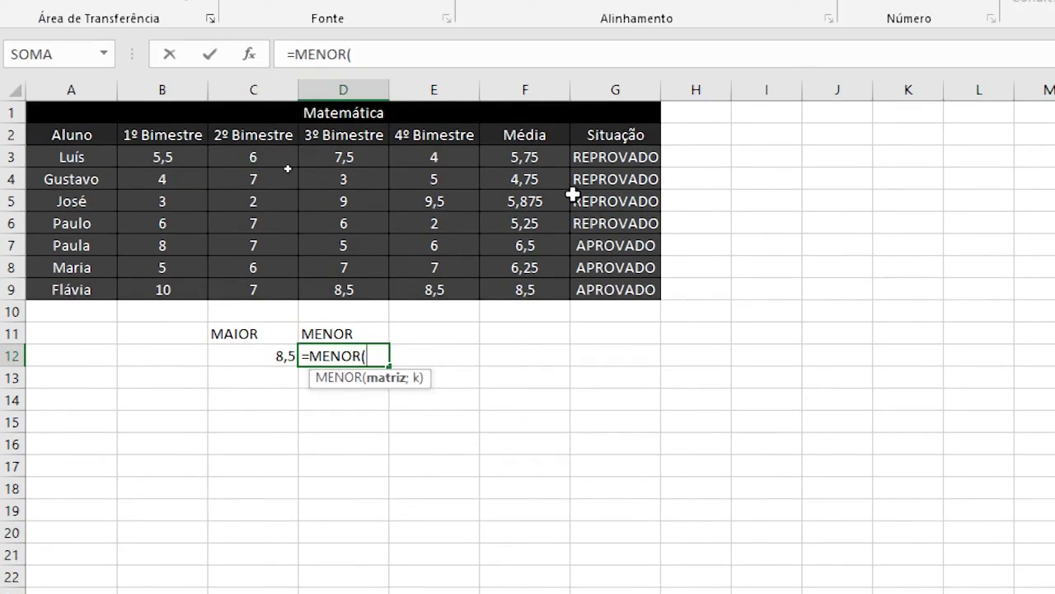
pyautogui.moveTo(544, 97); pyautogui.dragTo(534, 236)
pyautogui.write(';')
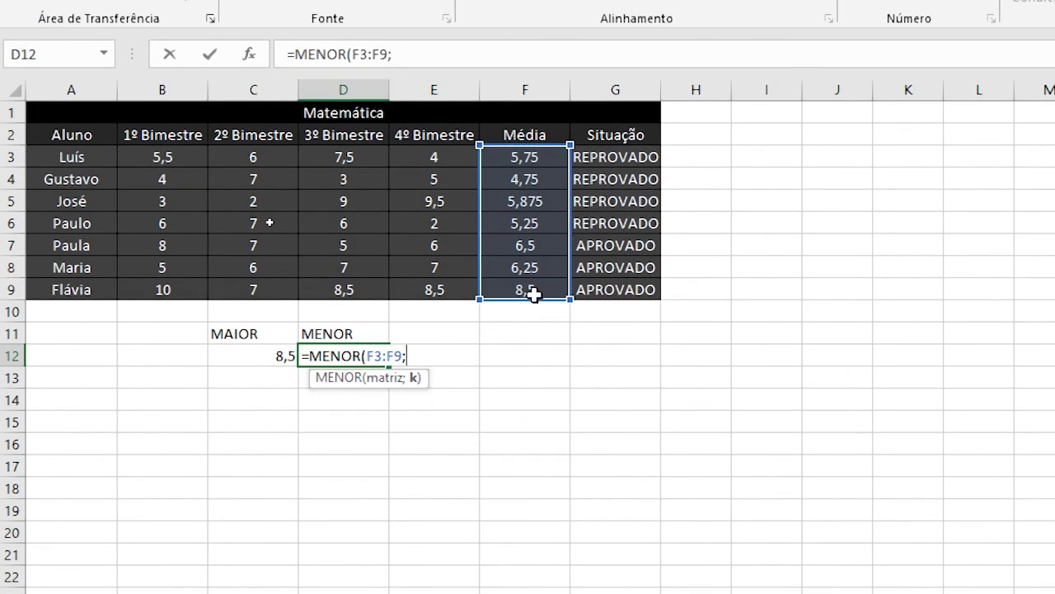
pyautogui.write('1)')
pyautogui.press('Return')
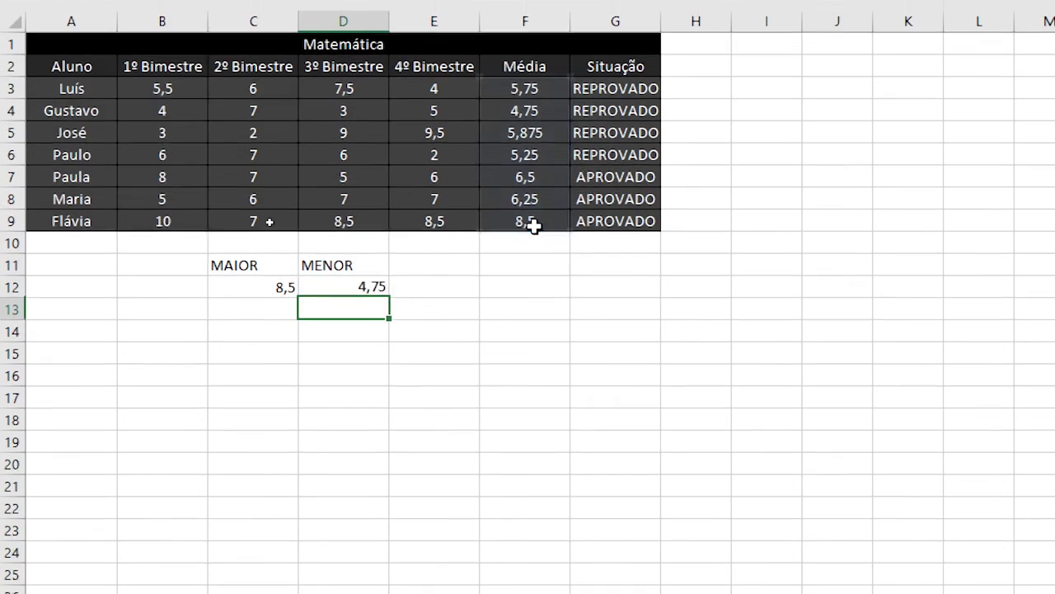